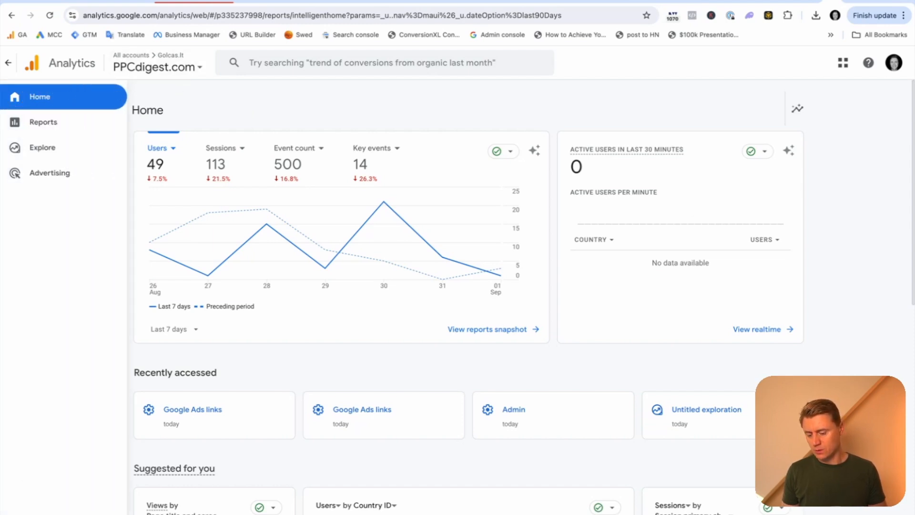
- Open the Google Ads links in the property's admin settings, view the setup form for a new link, and close it
left_click(15, 506)
scroll(511, 312, "down", 3)
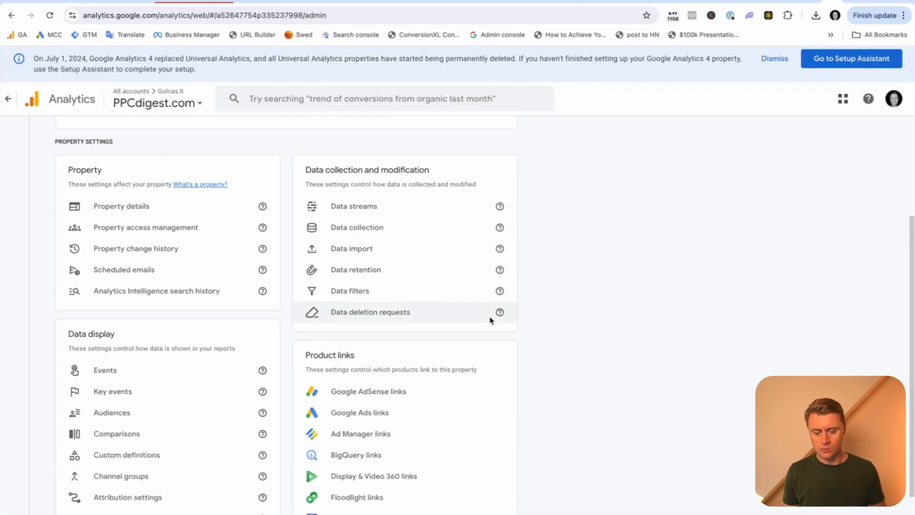
left_click(445, 413)
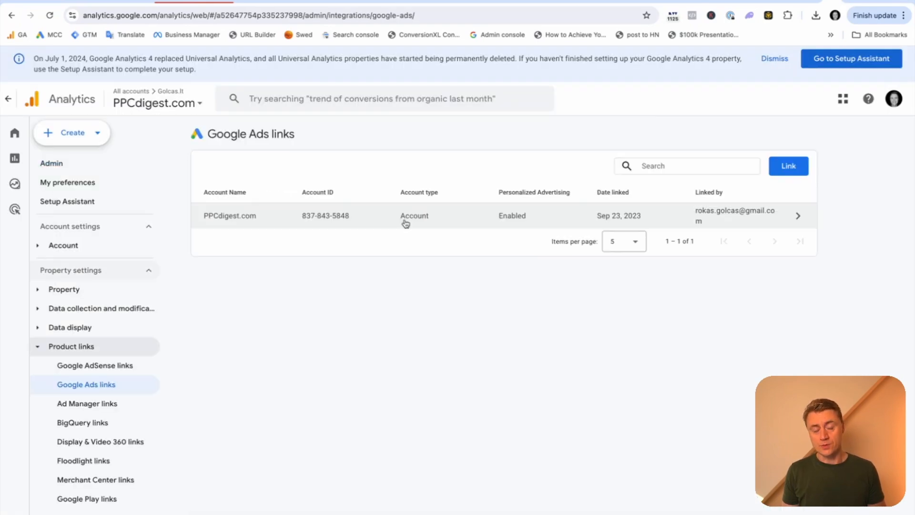
left_click(791, 166)
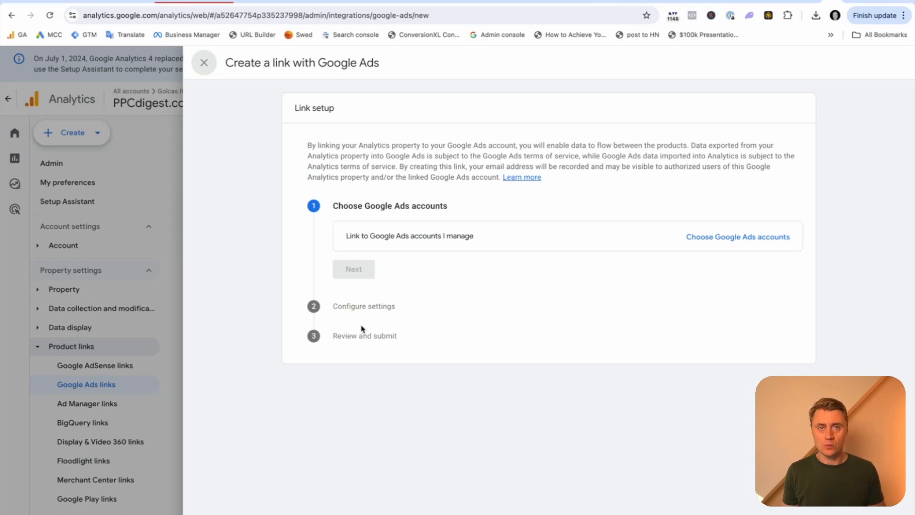
left_click(204, 63)
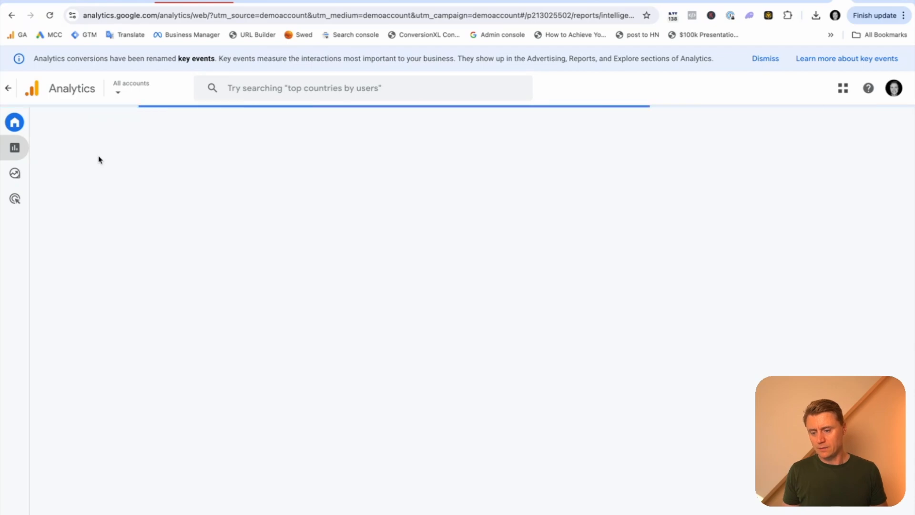
- Open the Traffic acquisition report and examine the channel group table, highlighting the Paid Search row
left_click(101, 249)
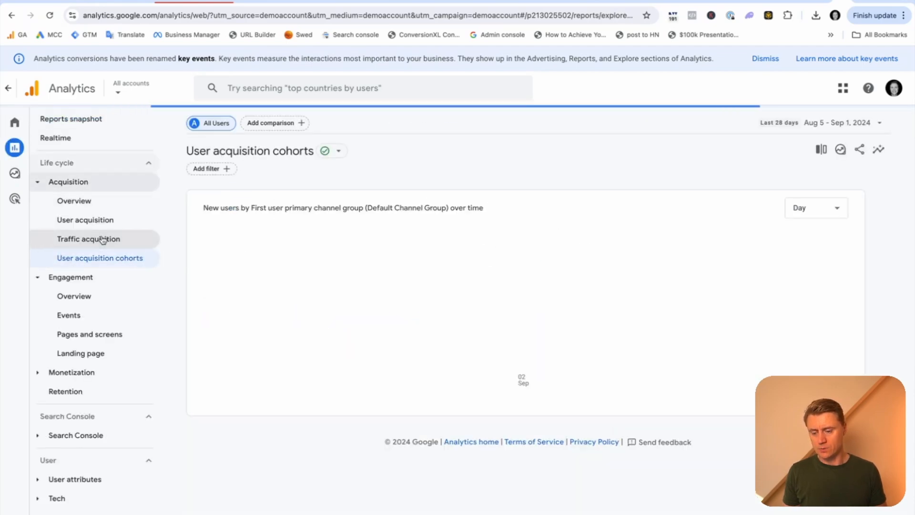
left_click(102, 238)
scroll(310, 334, "down", 5)
scroll(310, 347, "up", 1)
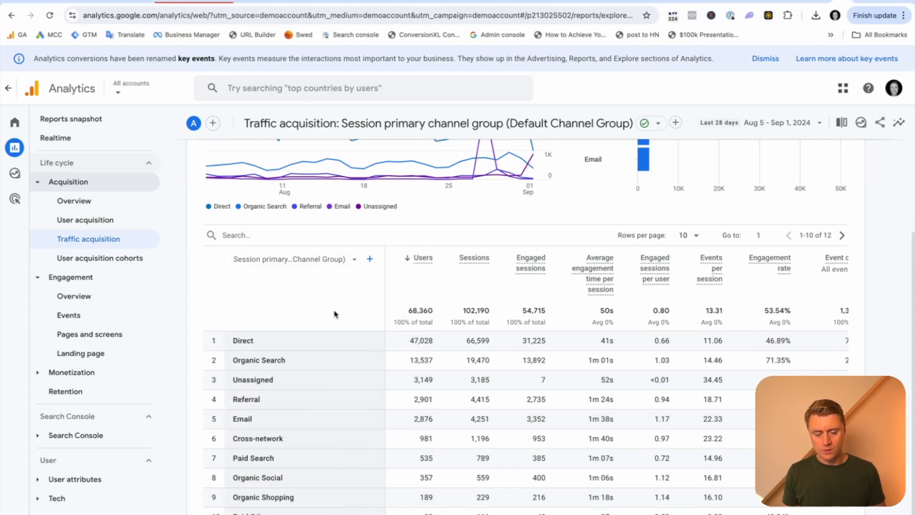
scroll(348, 343, "down", 1)
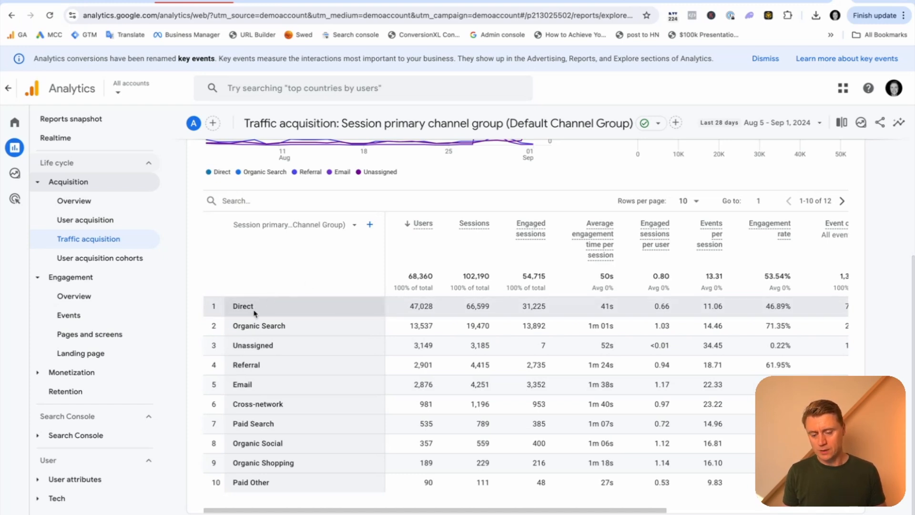
left_click_drag(299, 428, 231, 428)
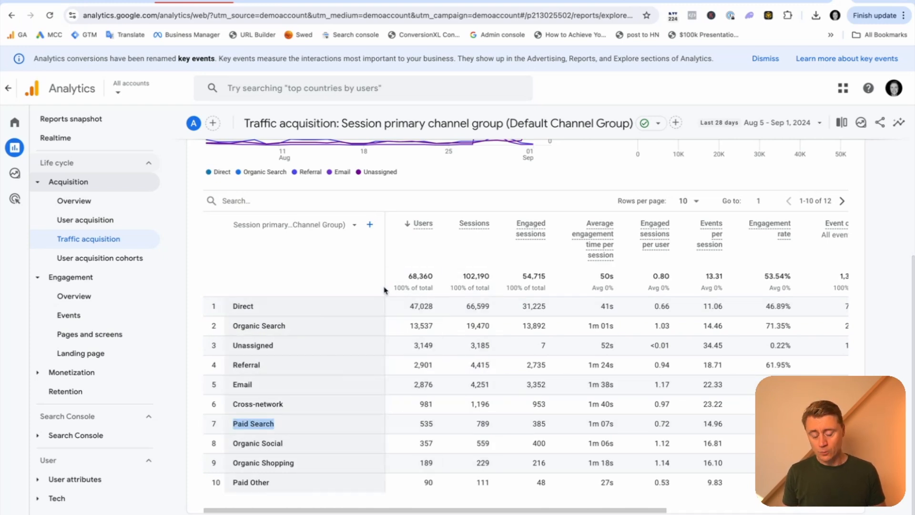
- Change the table's primary dimension to Session campaign
scroll(384, 290, "up", 2)
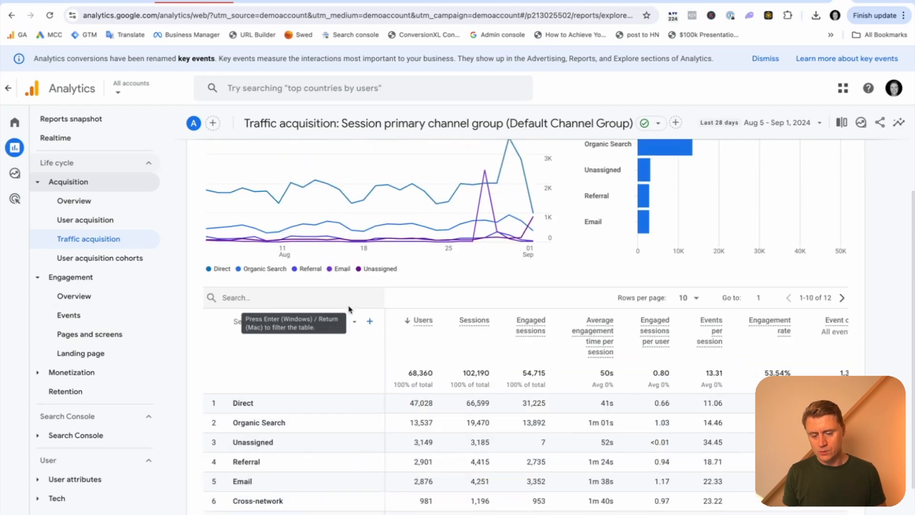
left_click(353, 321)
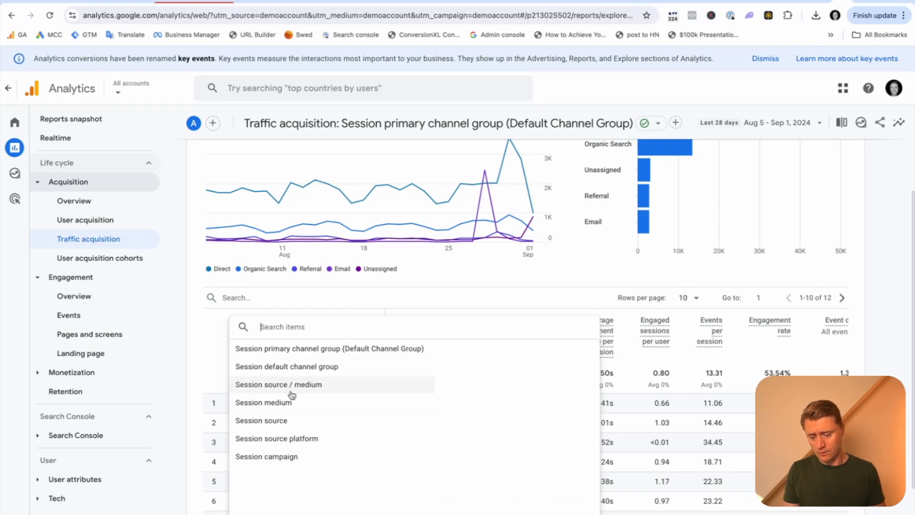
left_click(315, 455)
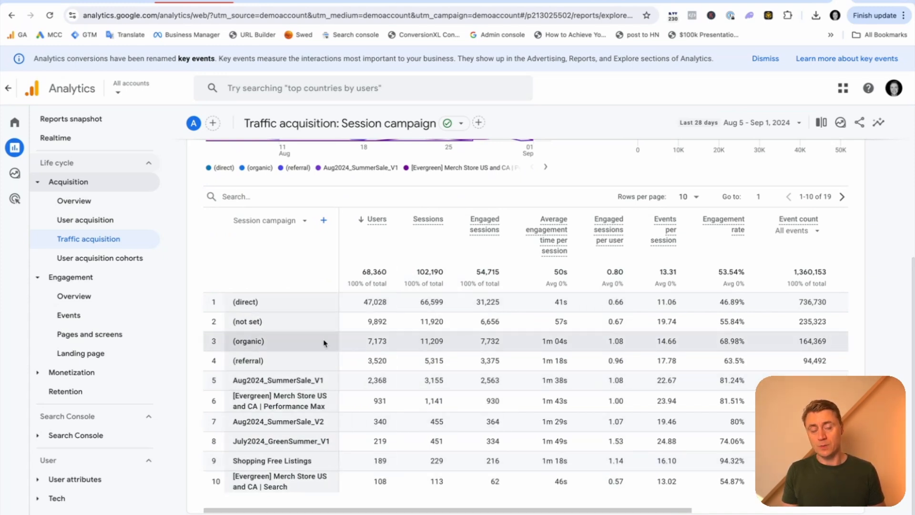
- Filter the report to sessions whose Session source / medium exactly matches google / cpc
scroll(324, 343, "up", 5)
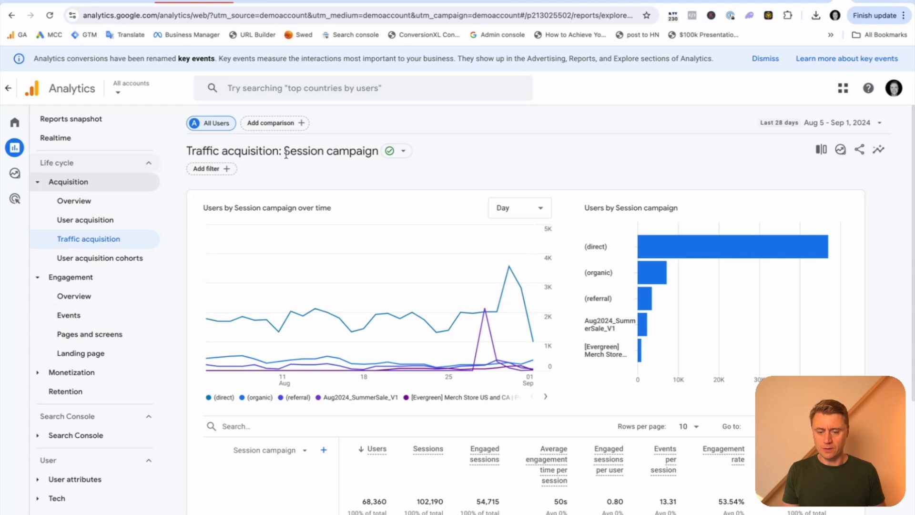
left_click_drag(221, 150, 258, 150)
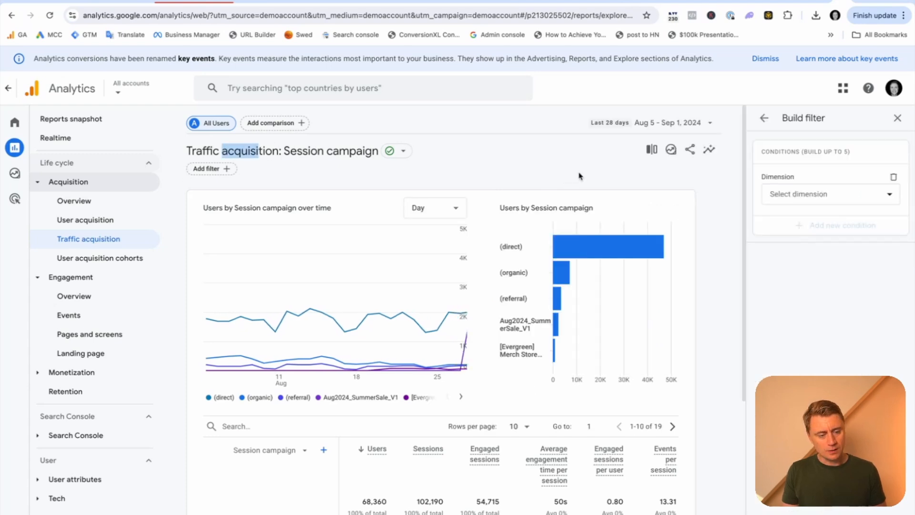
left_click(807, 190)
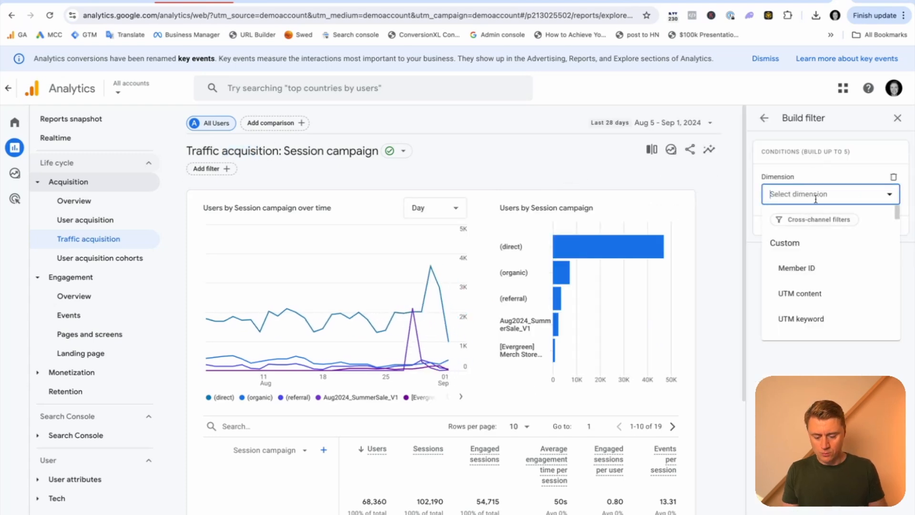
type("source / medium")
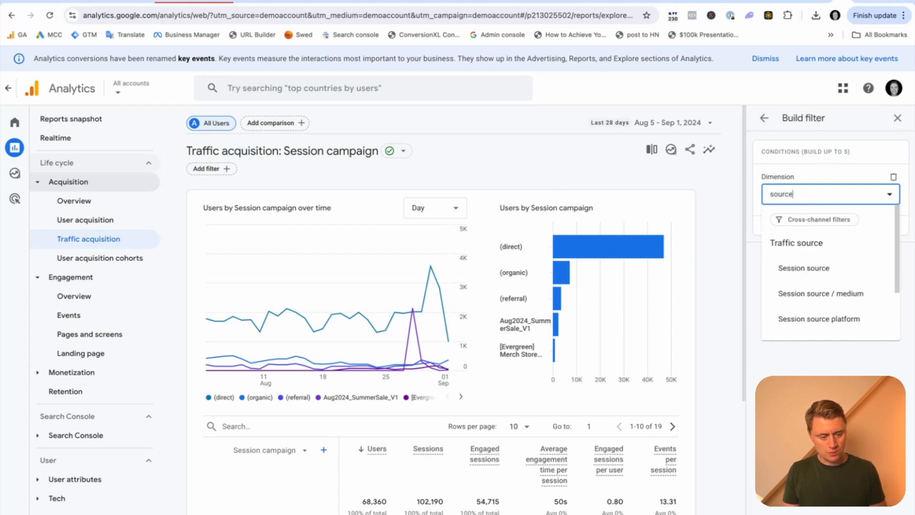
left_click(813, 292)
left_click(802, 260)
left_click(810, 270)
left_click(830, 395)
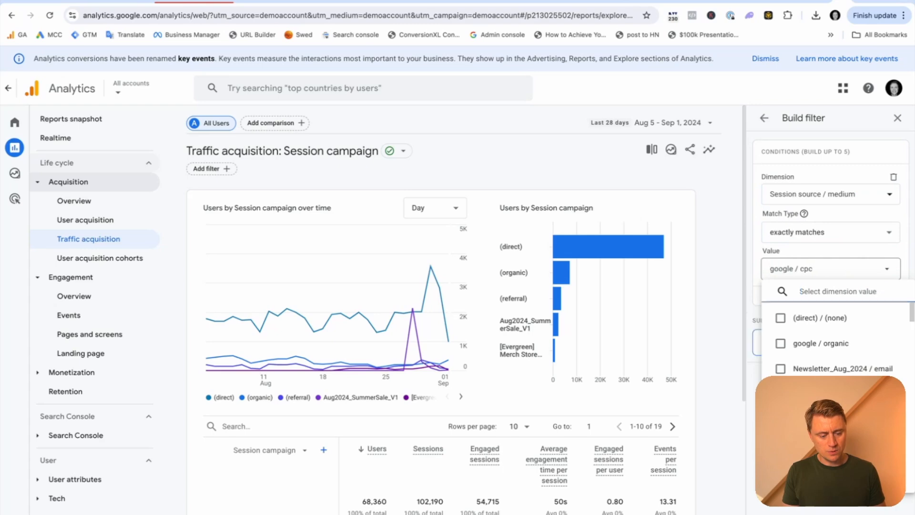
left_click(893, 479)
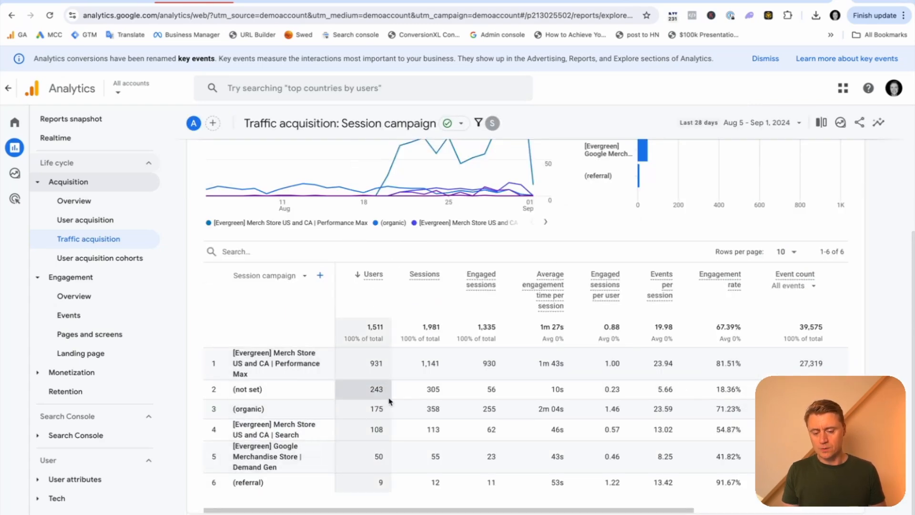
- Examine the campaign rows in the filtered table, highlighting the (organic) entry
scroll(389, 402, "up", 1)
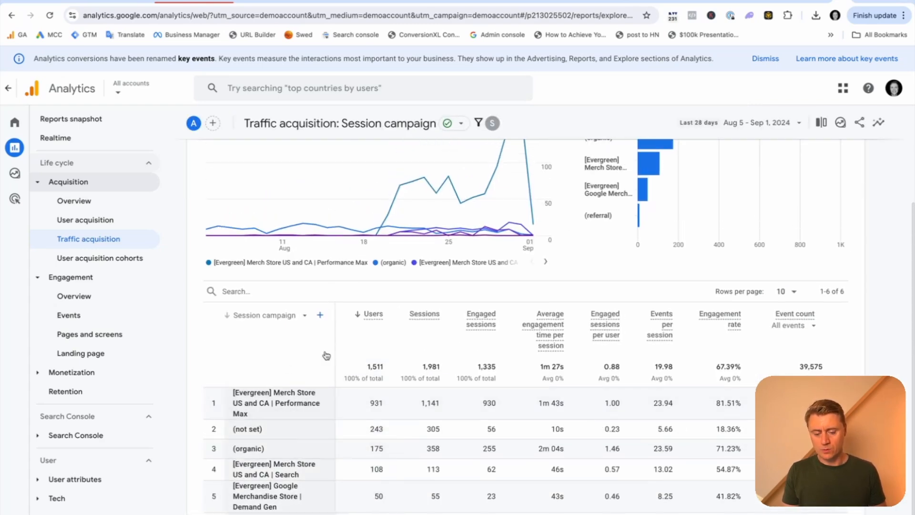
scroll(324, 381, "down", 1)
left_click_drag(270, 395, 232, 413)
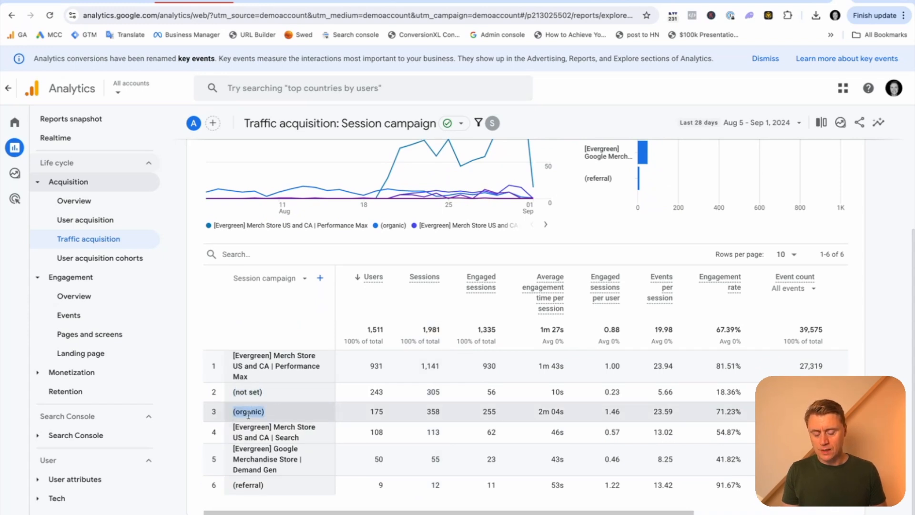
left_click(248, 415)
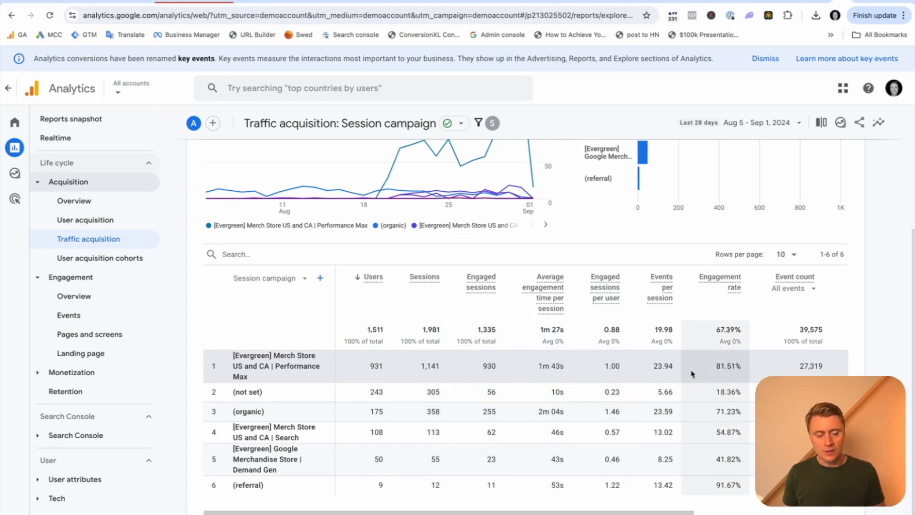
- Limit the Key events column to purchase and review the campaigns' engagement and purchase metrics
scroll(693, 367, "right", 5)
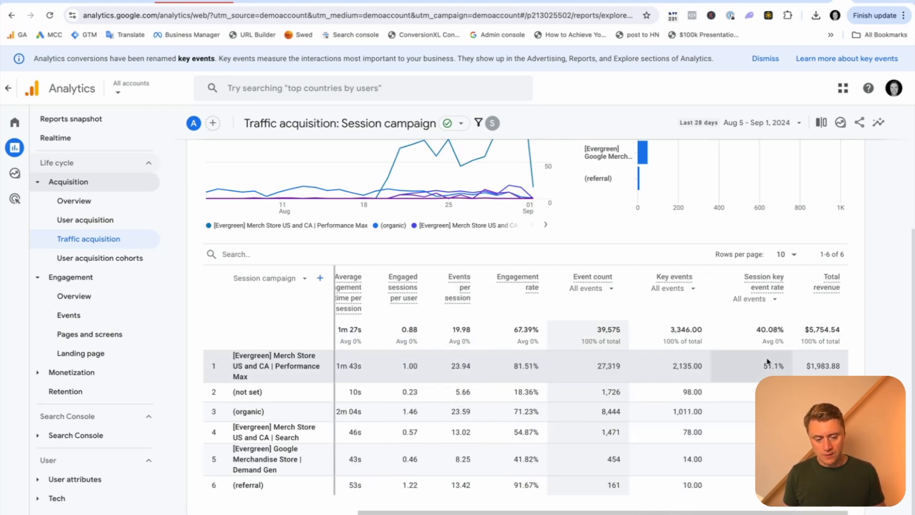
left_click(693, 292)
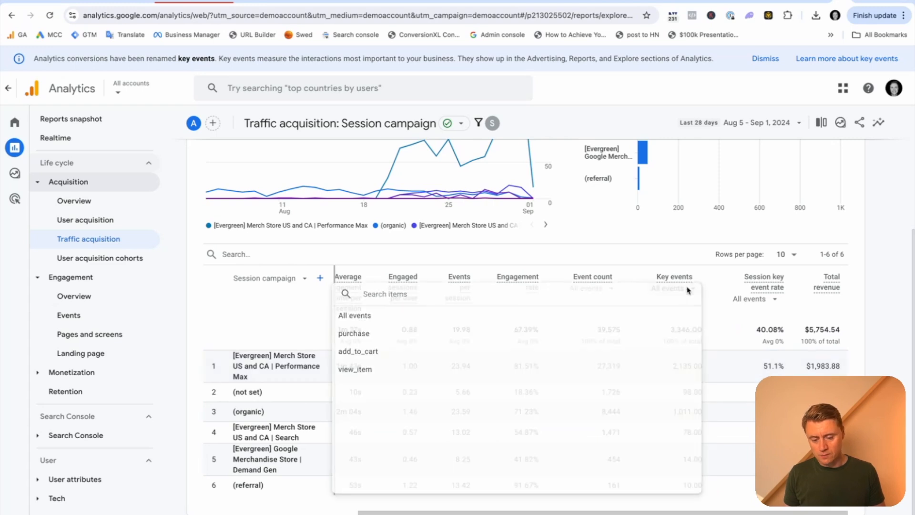
left_click(389, 336)
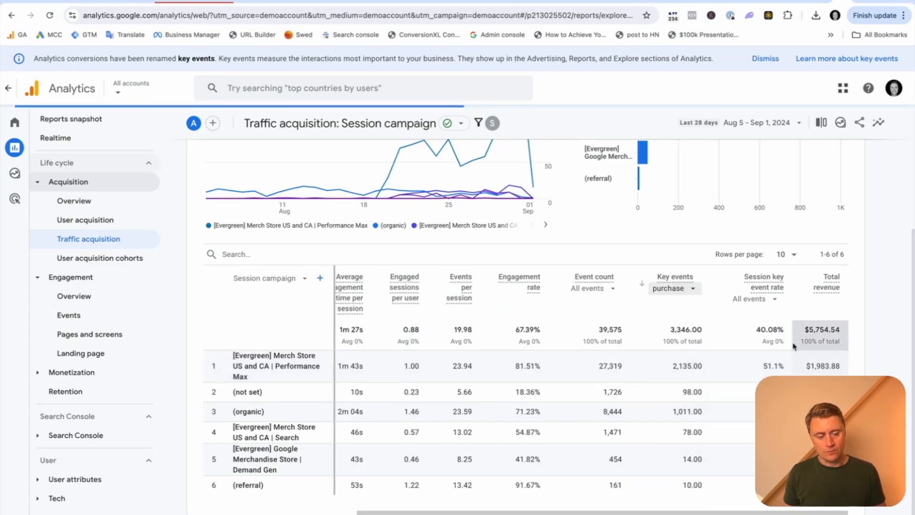
scroll(443, 360, "left", 5)
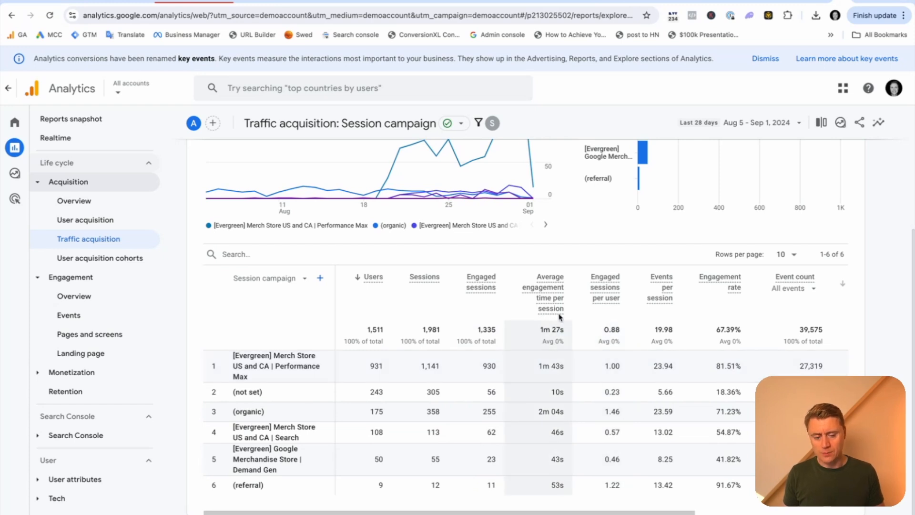
scroll(656, 403, "right", 4)
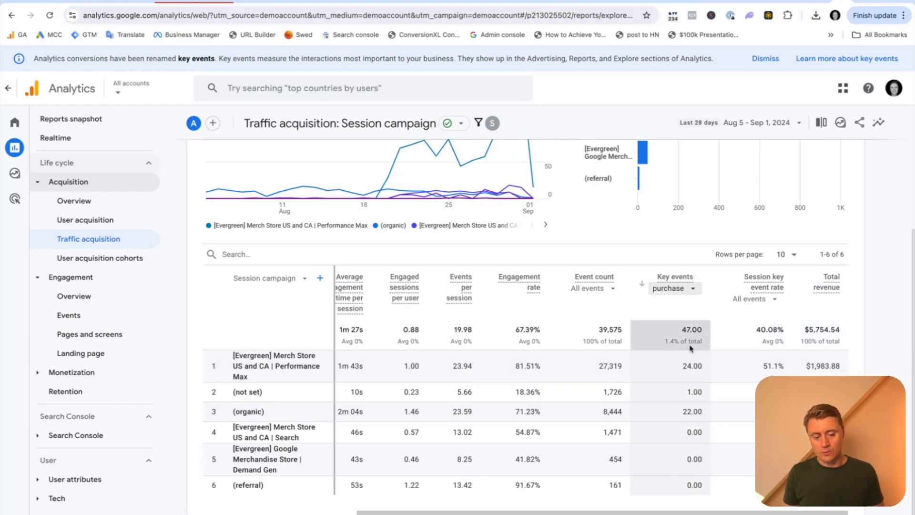
- View the events selectable for the Key events and Event count columns, leaving both selections as they are
left_click(685, 289)
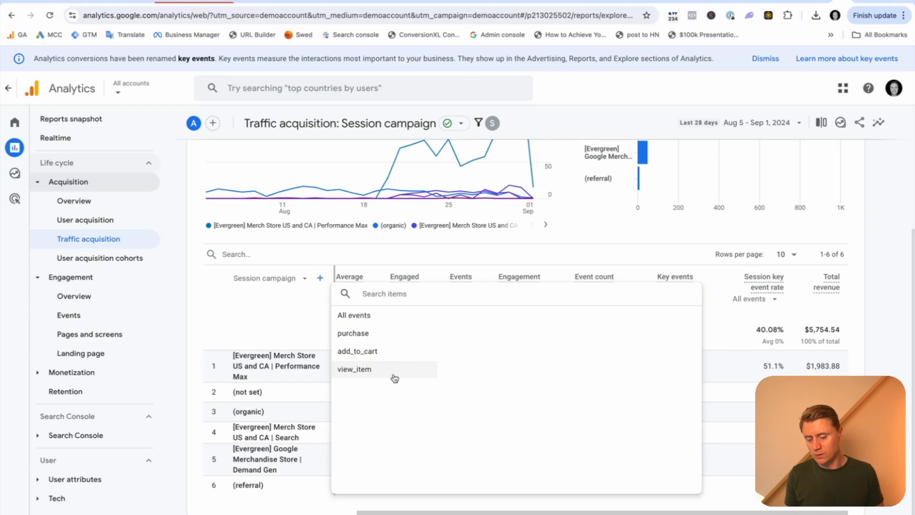
left_click(559, 285)
left_click(603, 290)
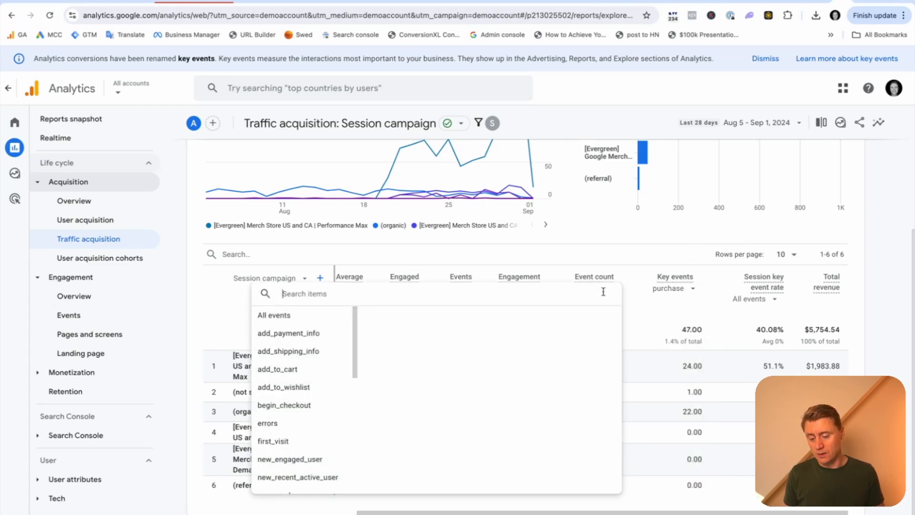
scroll(339, 331, "down", 5)
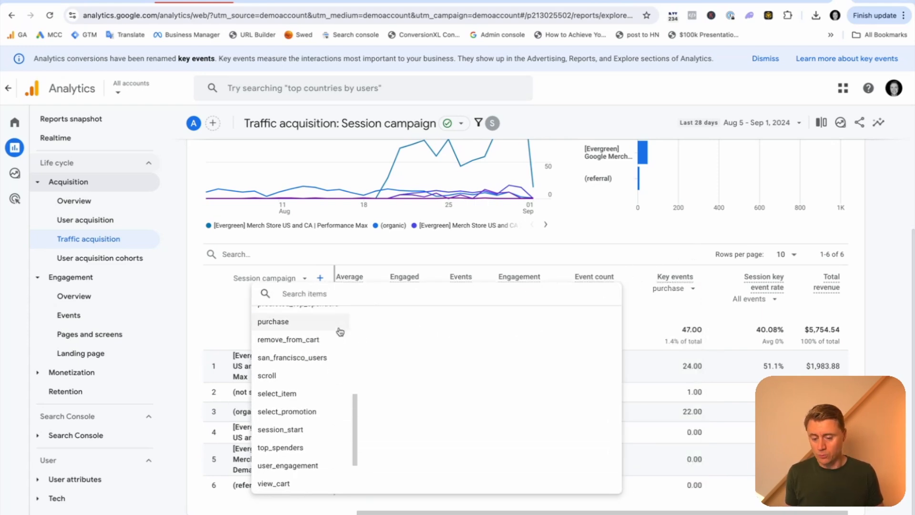
scroll(340, 331, "down", 3)
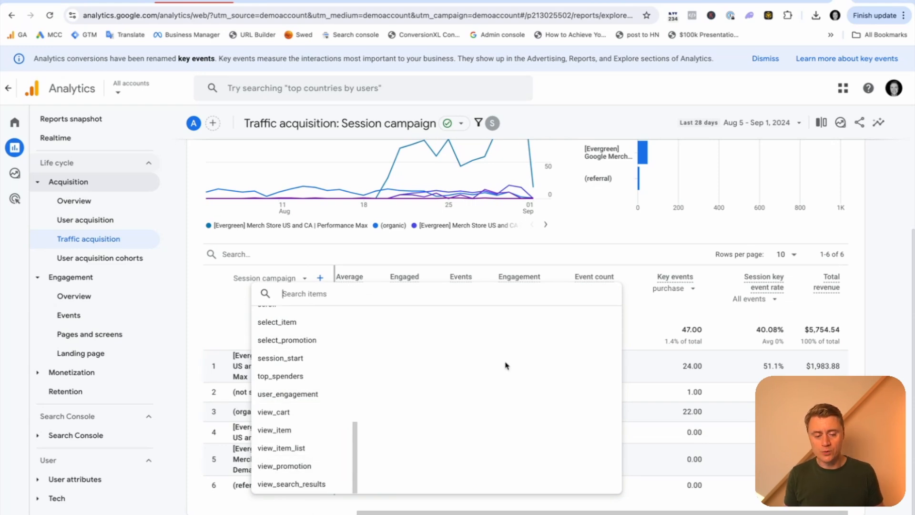
left_click(642, 254)
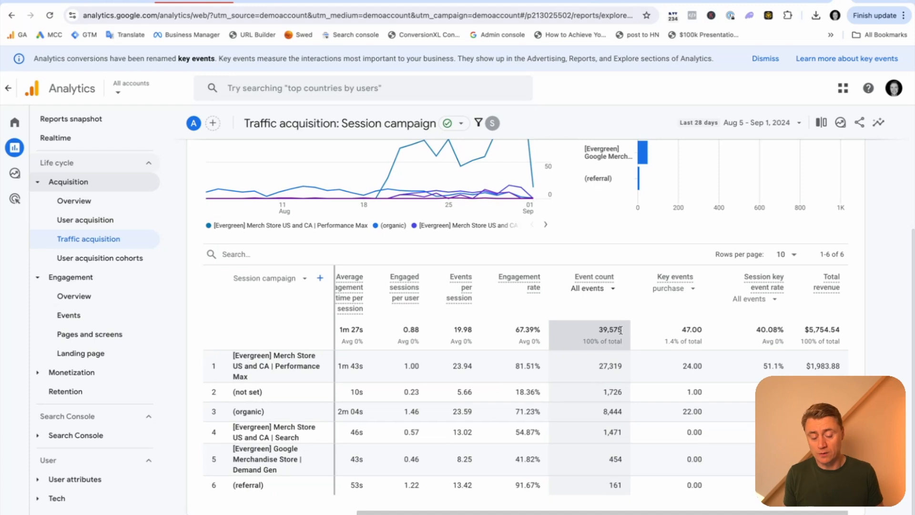
- Remove the Session source / medium filter from the Traffic acquisition report
scroll(693, 407, "left", 3)
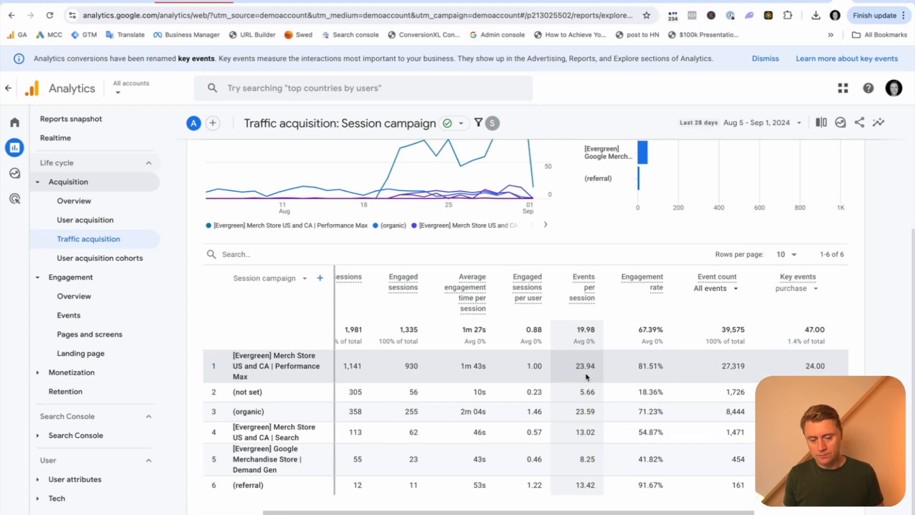
scroll(587, 376, "left", 2)
scroll(429, 286, "up", 4)
left_click(299, 170)
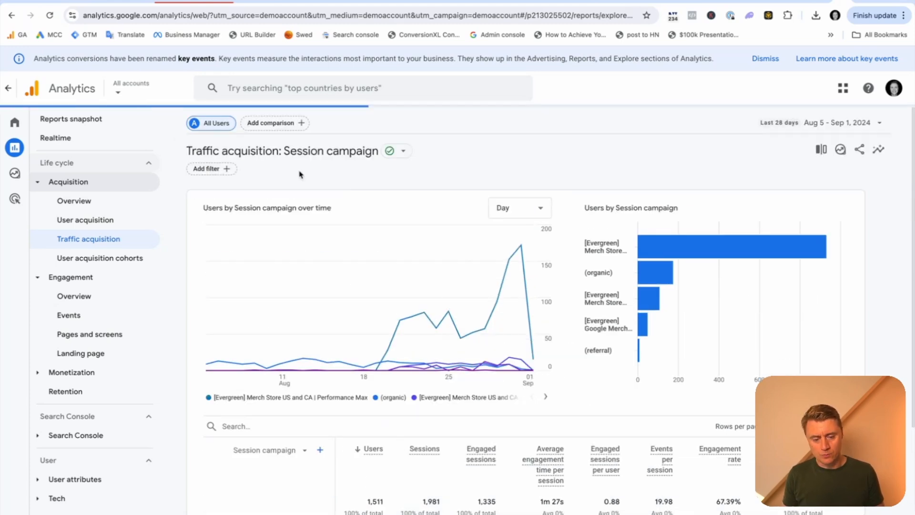
- Set the primary dimension to Session primary channel group (Default Channel Group) and review Paid Search's engagement, purchase and revenue columns
scroll(317, 251, "down", 4)
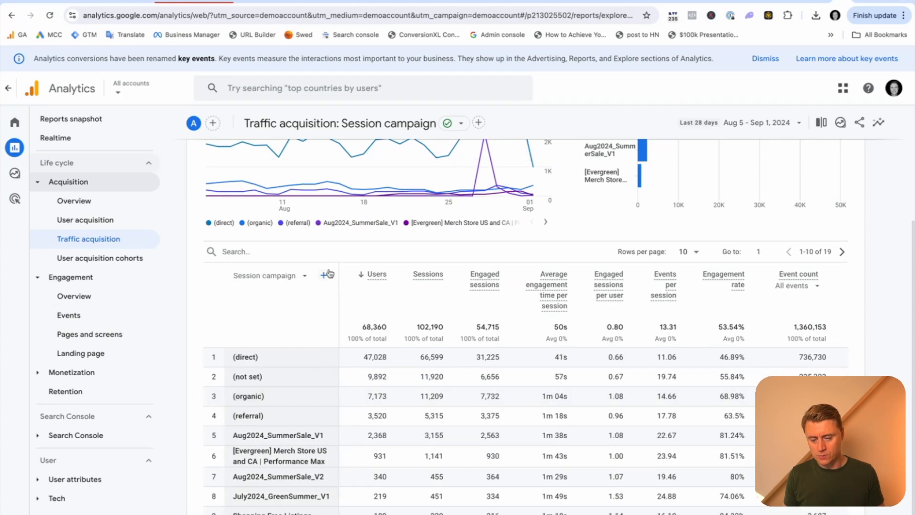
left_click(329, 278)
left_click(317, 306)
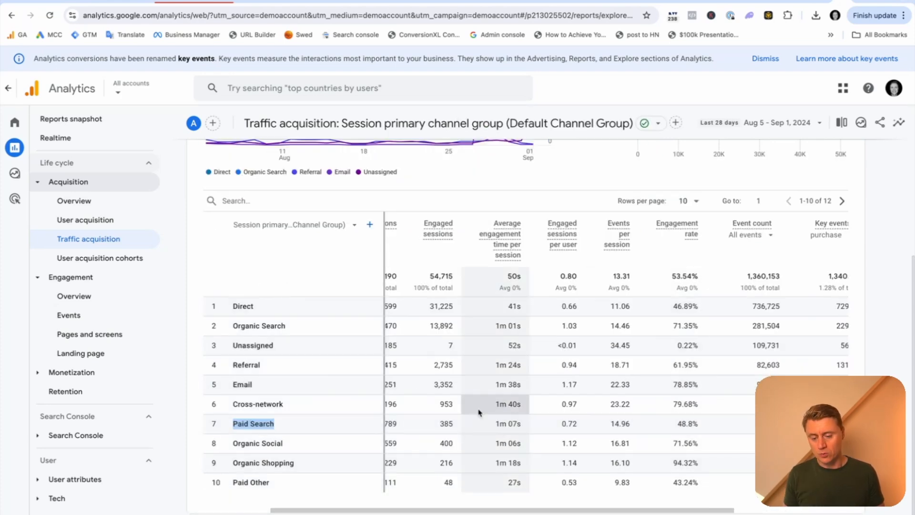
scroll(388, 386, "right", 5)
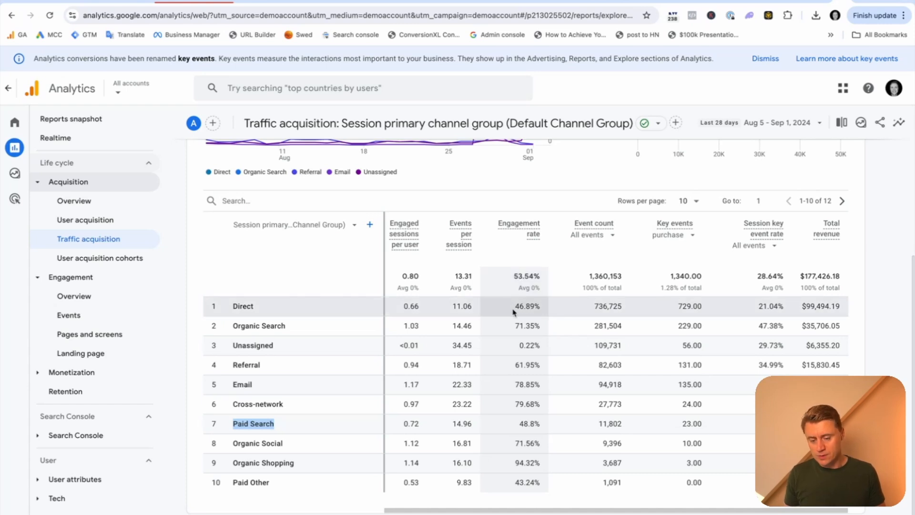
- Compare the engagement rates of Organic Search and Paid Search and review the total revenue of the channels
left_click_drag(515, 326, 534, 327)
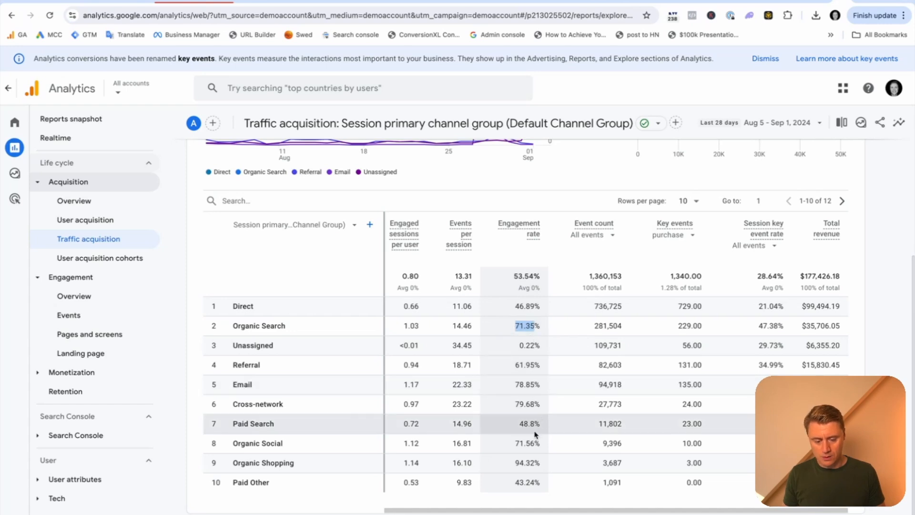
left_click_drag(517, 428, 541, 424)
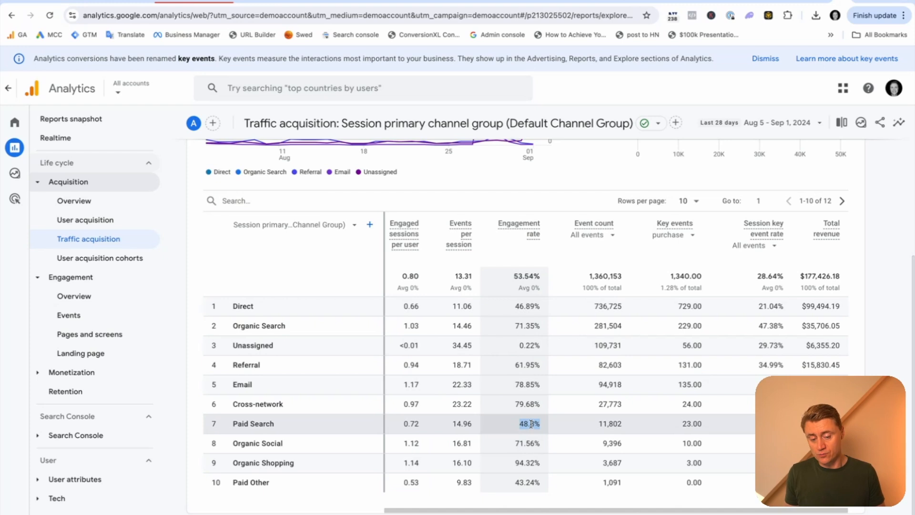
left_click(638, 378)
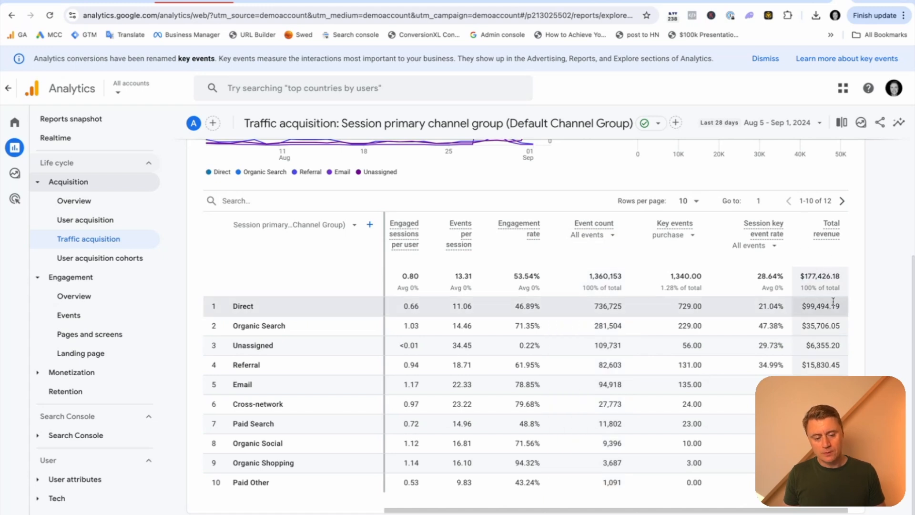
scroll(696, 363, "left", 10)
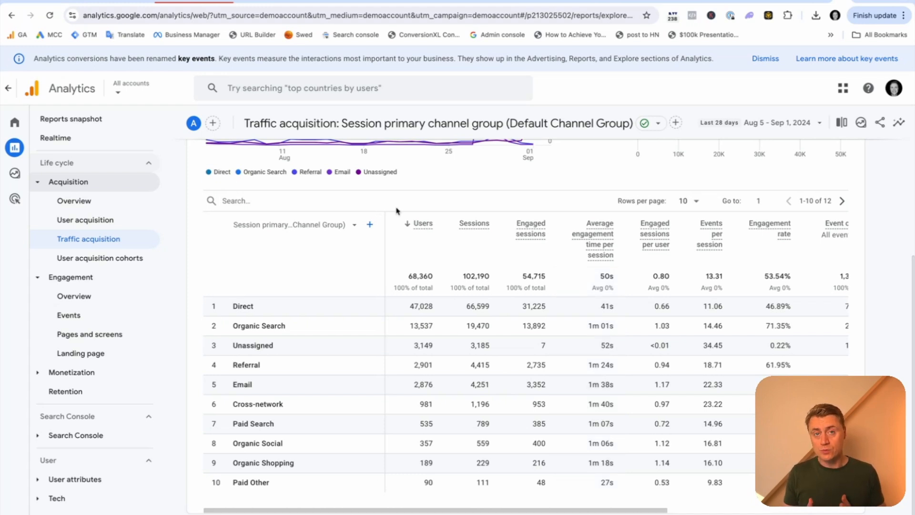
- Go to Explorations, look over the available exploration templates and create a blank exploration
left_click(14, 174)
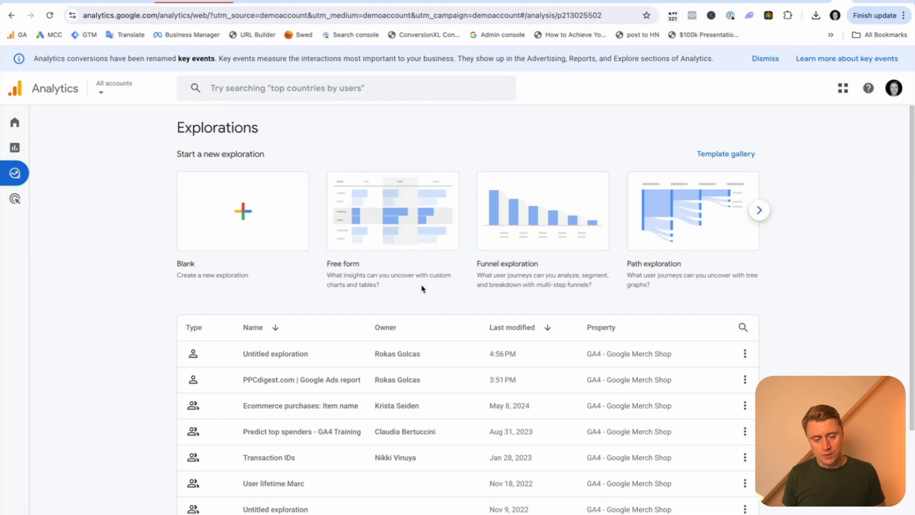
left_click(760, 210)
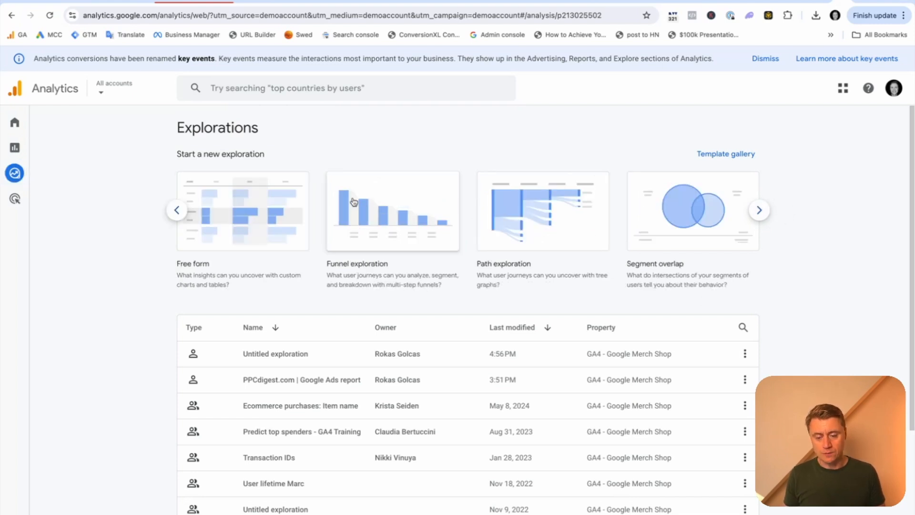
left_click(178, 210)
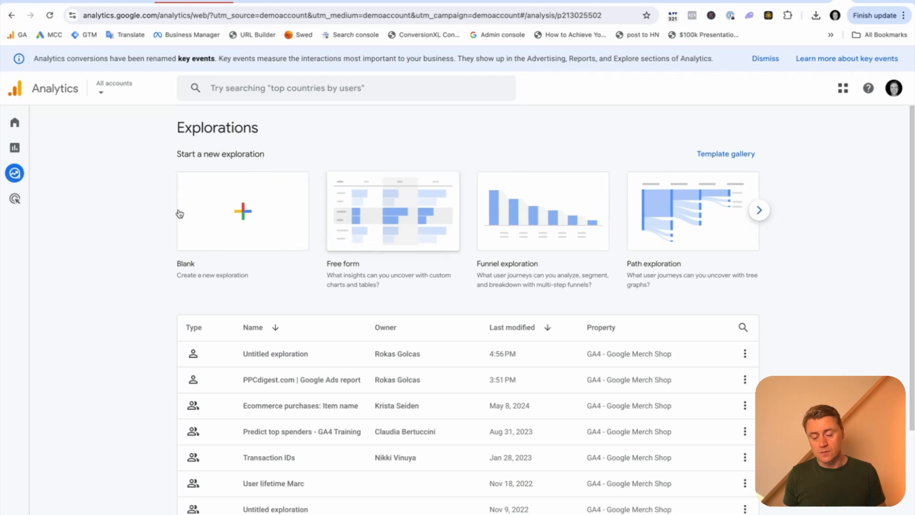
left_click(267, 220)
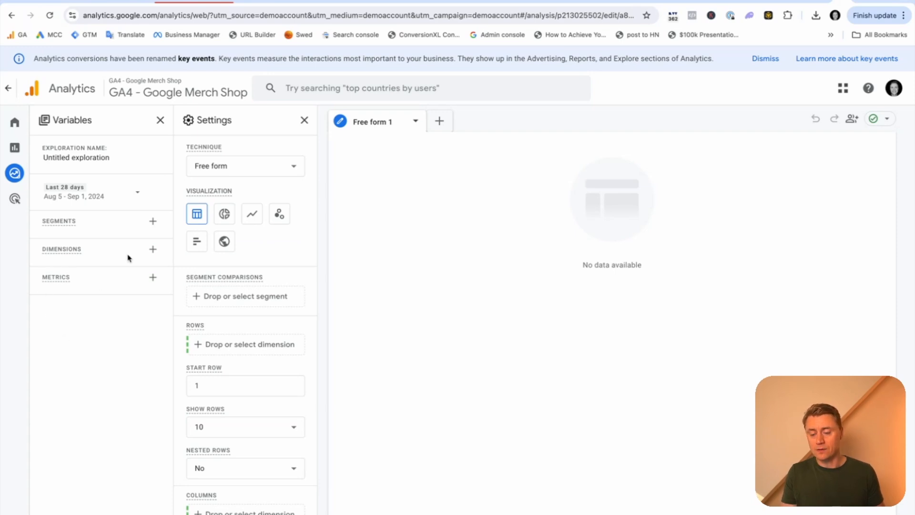
- Search the dimensions for "google" and import Google Ads campaign into the exploration's variables
left_click(152, 249)
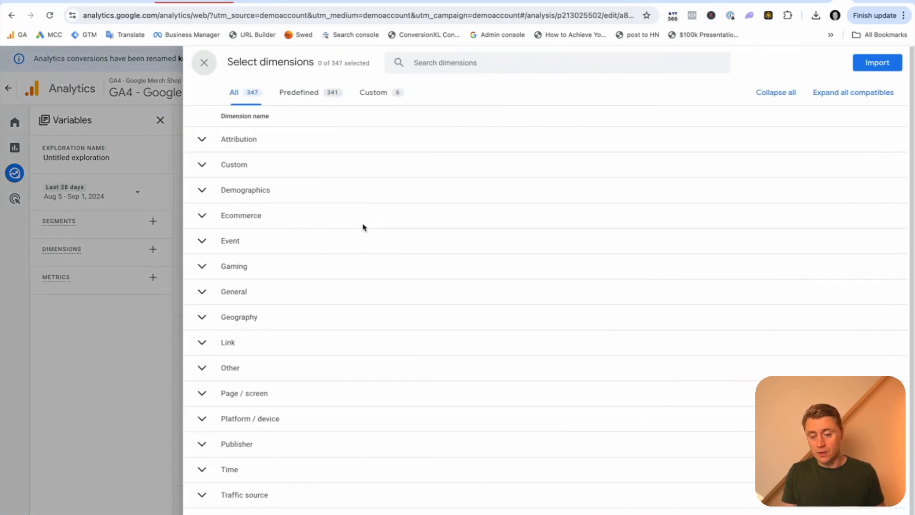
left_click(459, 62)
type("google")
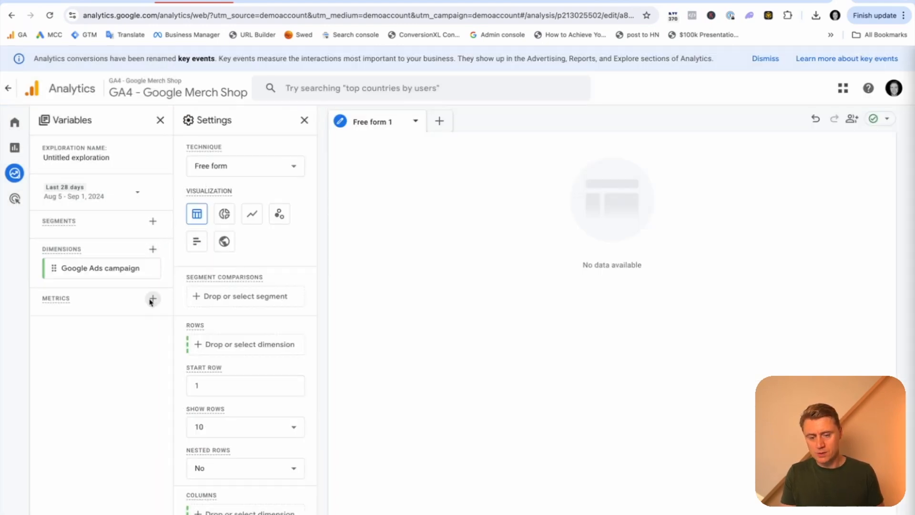
- Select Total users, Google Ads clicks and Google Ads cost among the exploration's metrics
left_click(152, 298)
left_click(444, 60)
type("users")
double_click(481, 59)
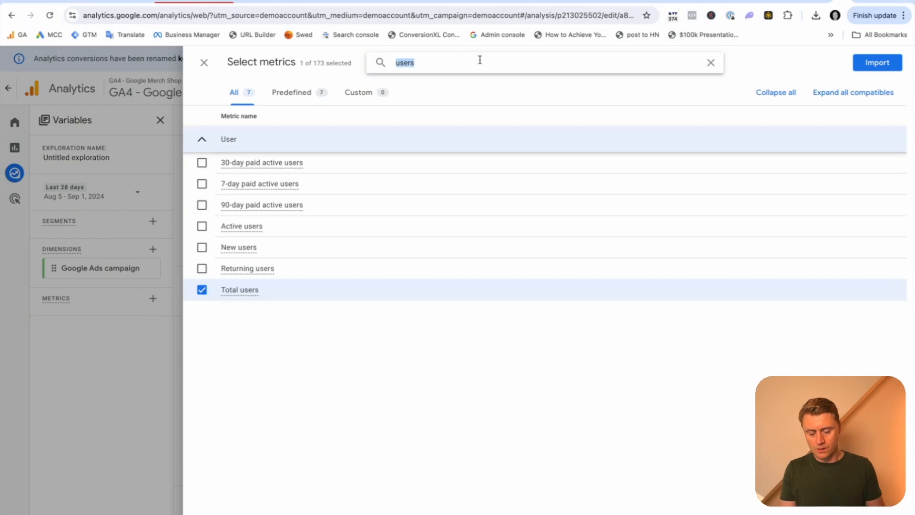
type("google ads")
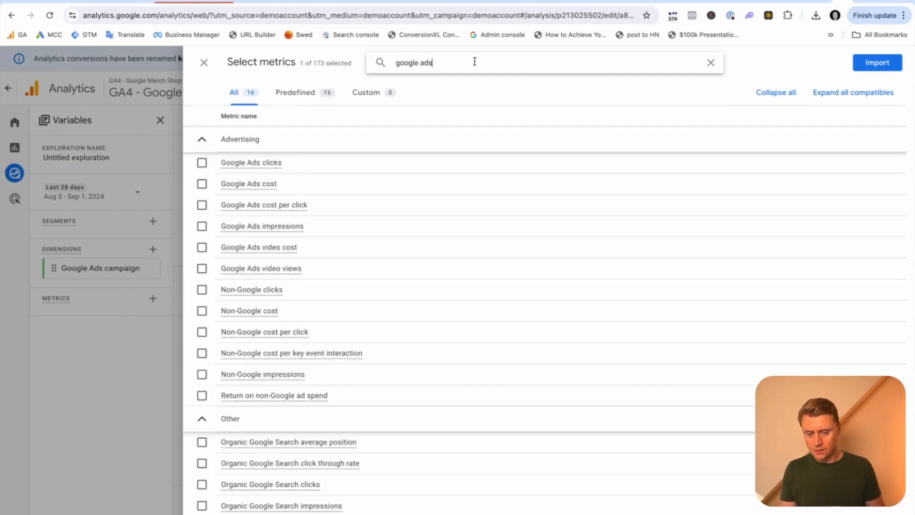
left_click(203, 163)
left_click(202, 183)
- Add Purchase revenue and Sessions to the metric selection and import all selected metrics
triple_click(552, 61)
type("revenu")
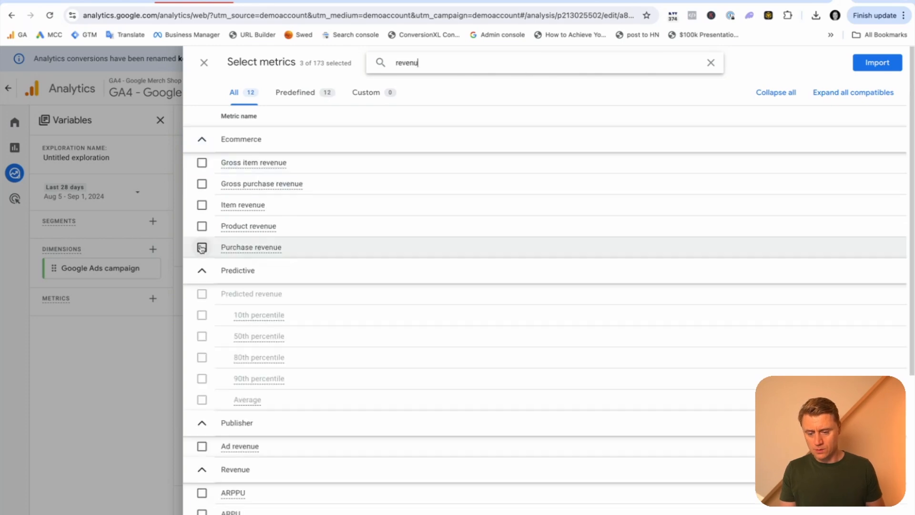
left_click(200, 248)
triple_click(409, 59)
type("sess")
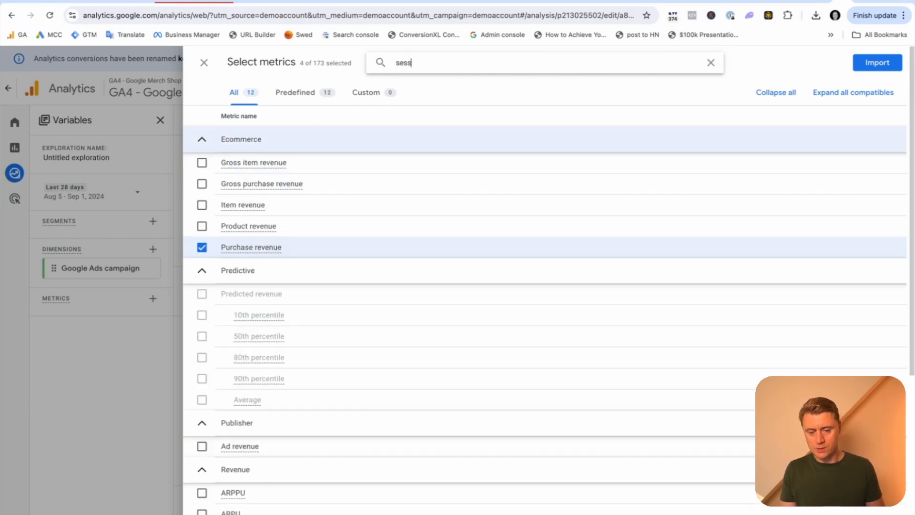
left_click(877, 62)
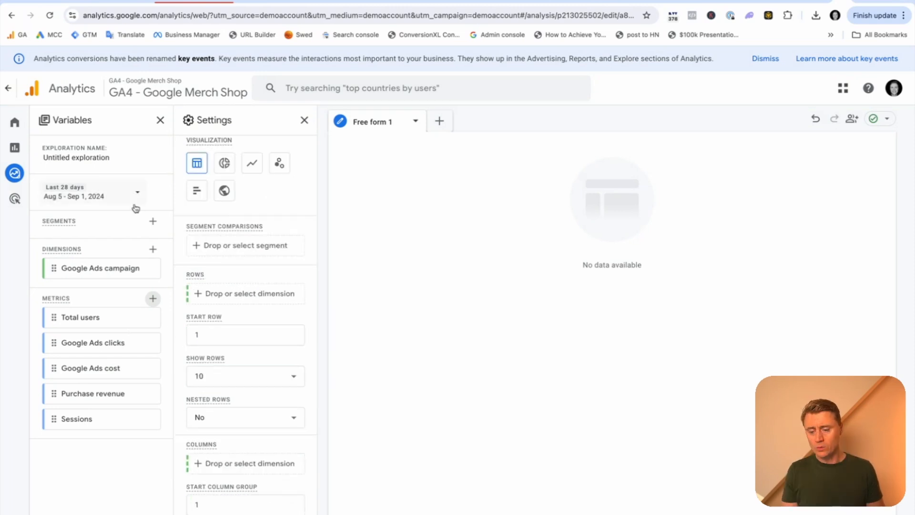
- Build the table with Google Ads campaign as rows and all five metrics as values, placing Sessions directly after Total users
double_click(98, 272)
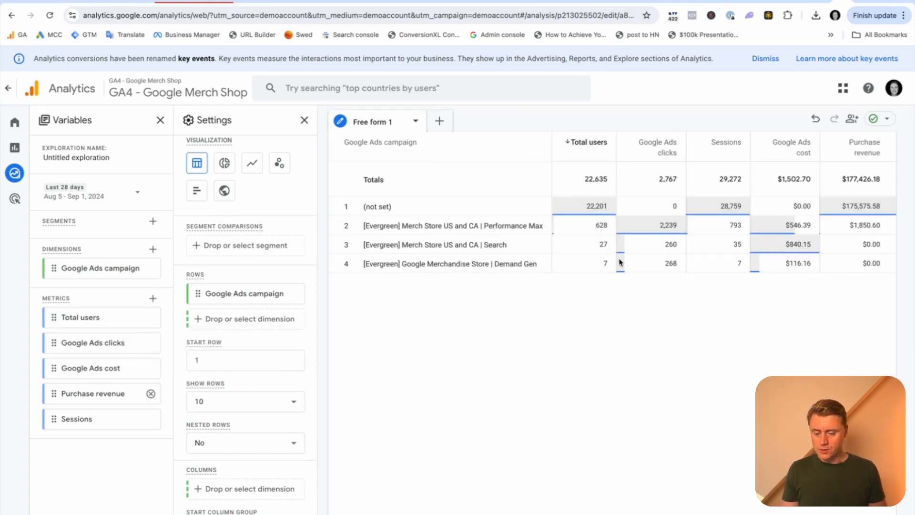
scroll(196, 353, "down", 5)
scroll(195, 362, "down", 2)
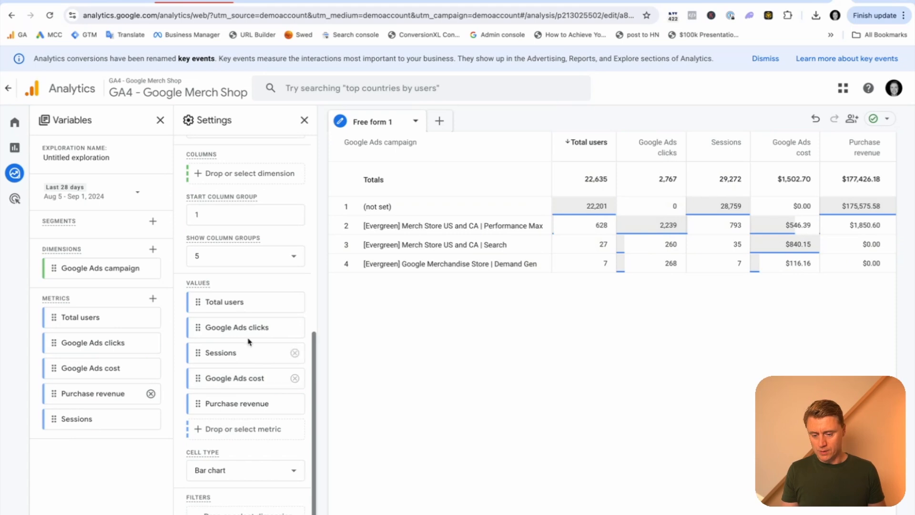
left_click_drag(225, 353, 229, 322)
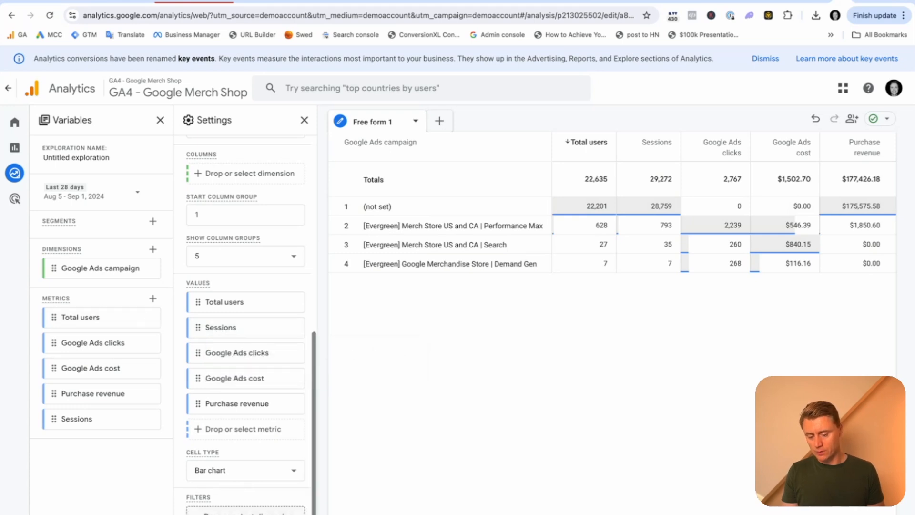
- Filter the table so that Google Ads campaign does not contain "not set"
left_click(261, 512)
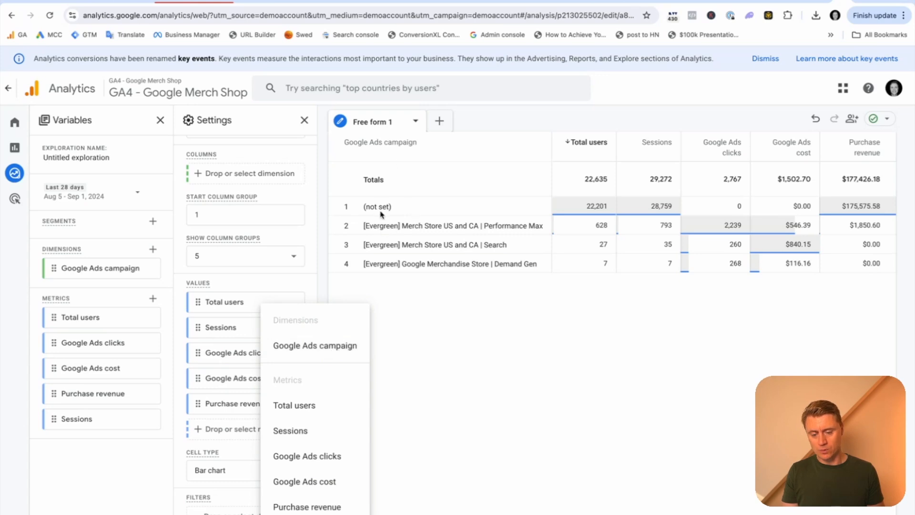
left_click(305, 345)
left_click(255, 426)
scroll(246, 337, "down", 2)
left_click(241, 360)
left_click(241, 453)
type("not set")
key("Return")
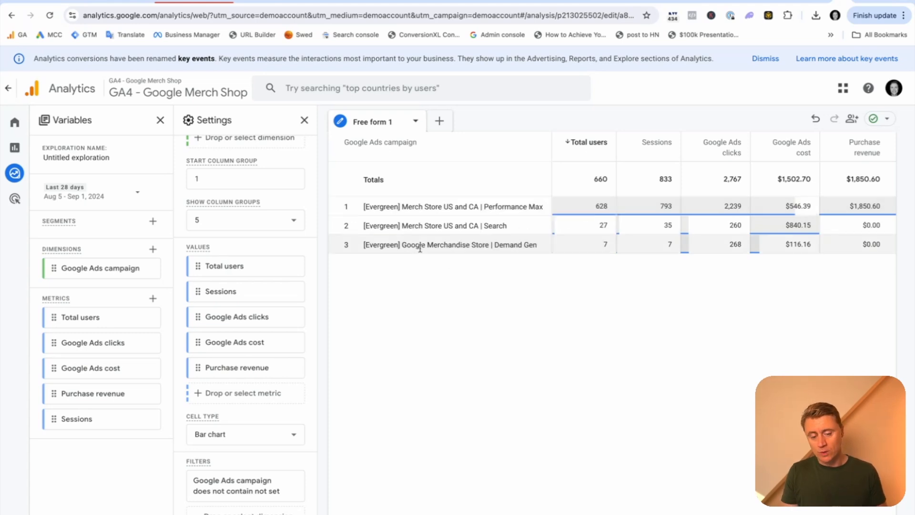
- Name the current exploration tab Campaigns and add a second Free form tab
left_click(417, 121)
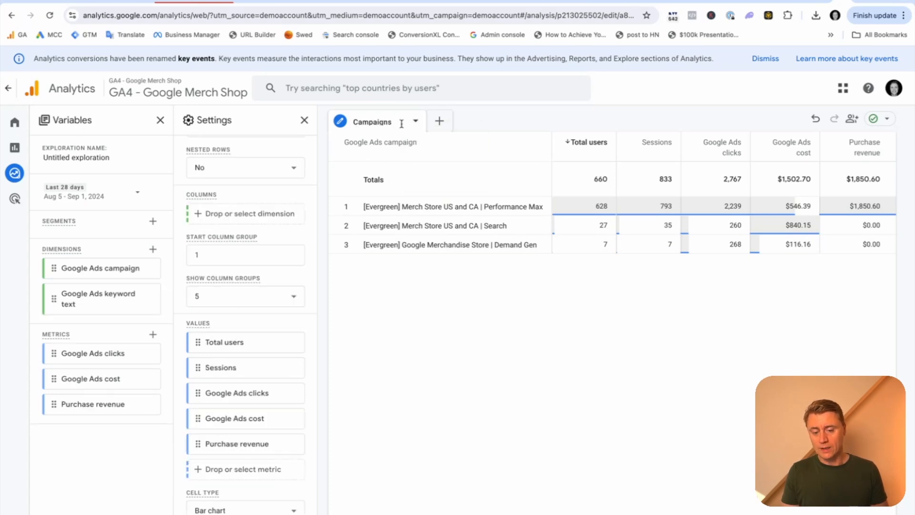
left_click(416, 121)
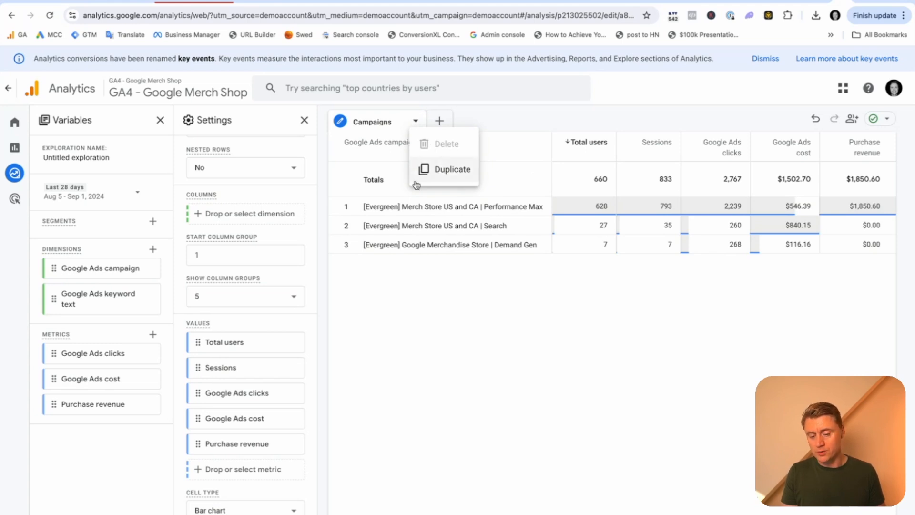
left_click(440, 121)
left_click(441, 122)
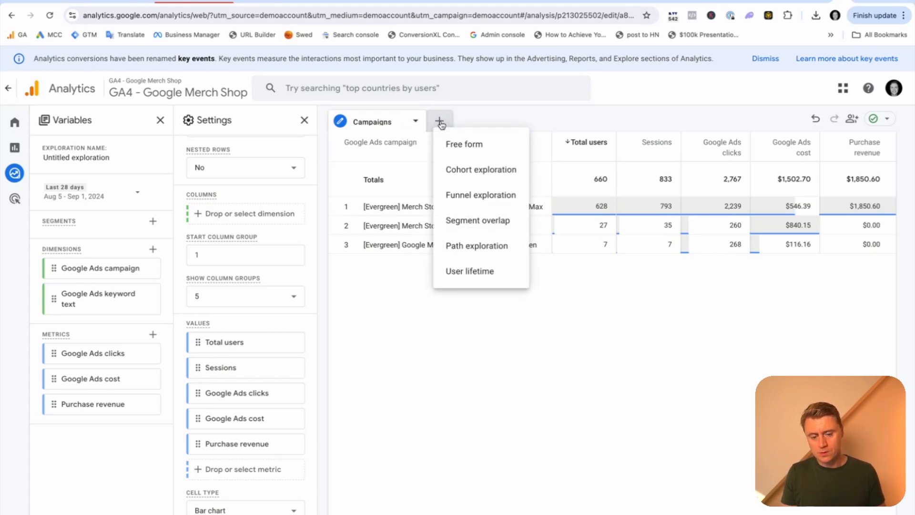
left_click(479, 142)
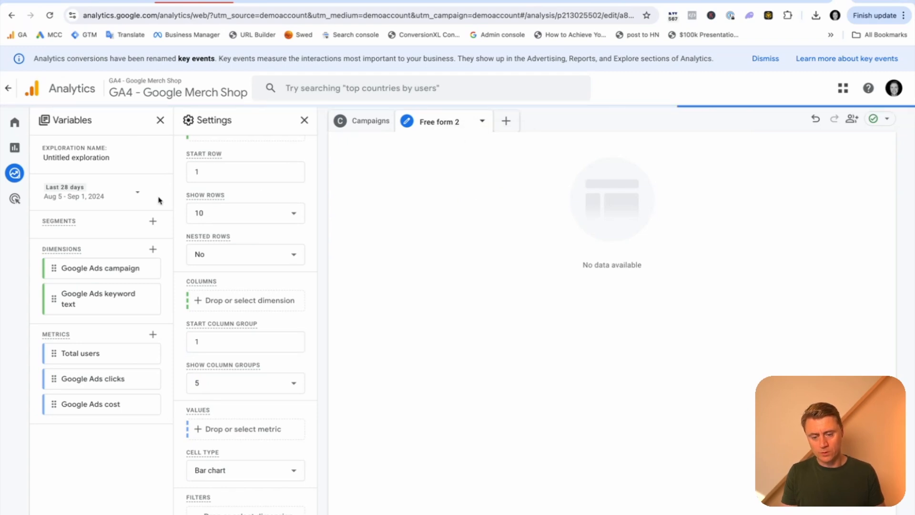
- Remove all existing dimensions and metrics from the exploration's variables while in the new free form tab
left_click(150, 269)
left_click(151, 273)
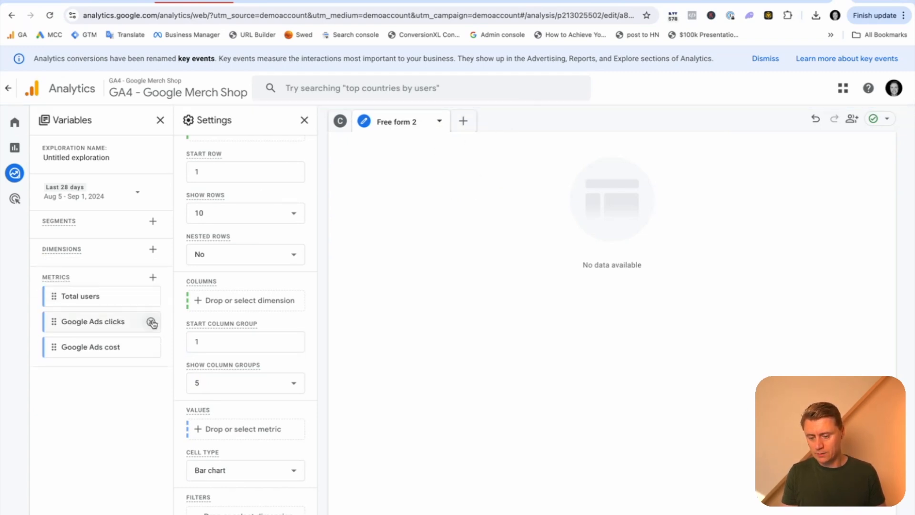
double_click(151, 321)
left_click(152, 296)
scroll(290, 276, "up", 4)
scroll(281, 406, "down", 4)
scroll(289, 347, "up", 4)
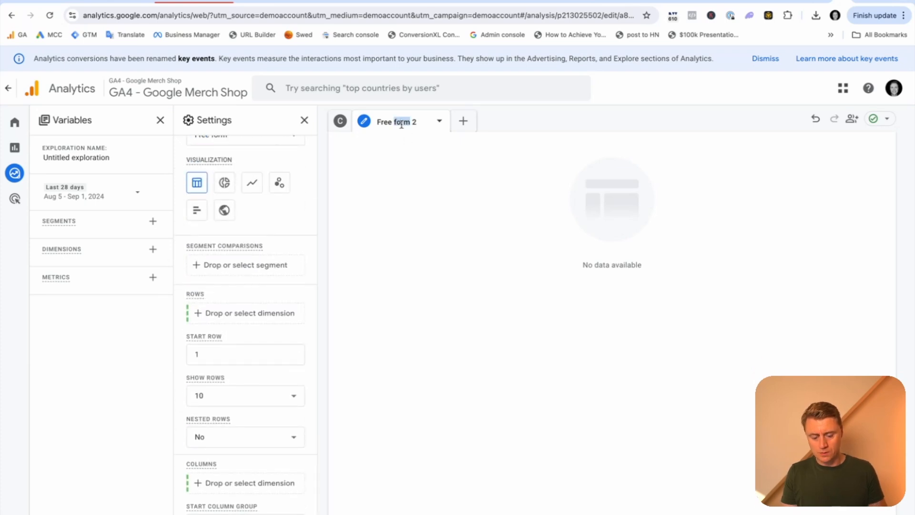
- Rename the new tab as Keywords and import the Session Google Ads keyword text dimension
left_click(342, 125)
left_click(436, 121)
left_click(153, 249)
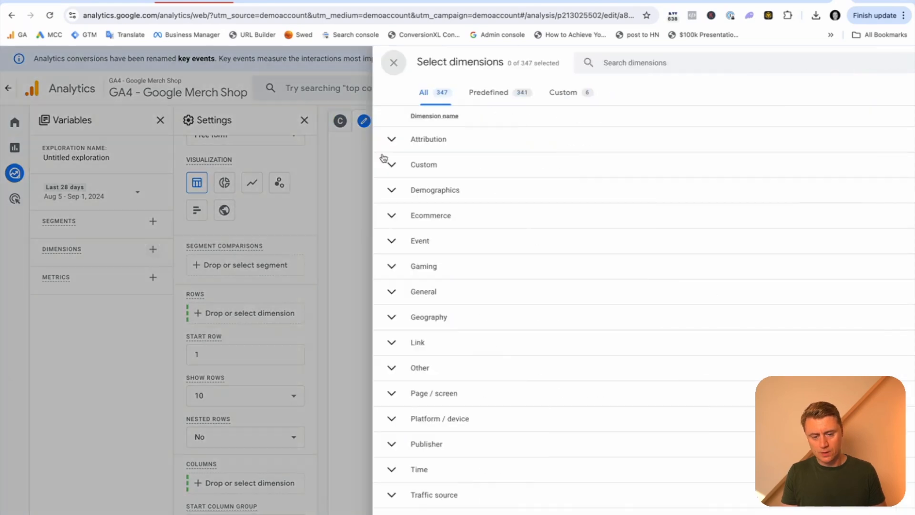
left_click(437, 66)
type("keywords")
key("BackSpace")
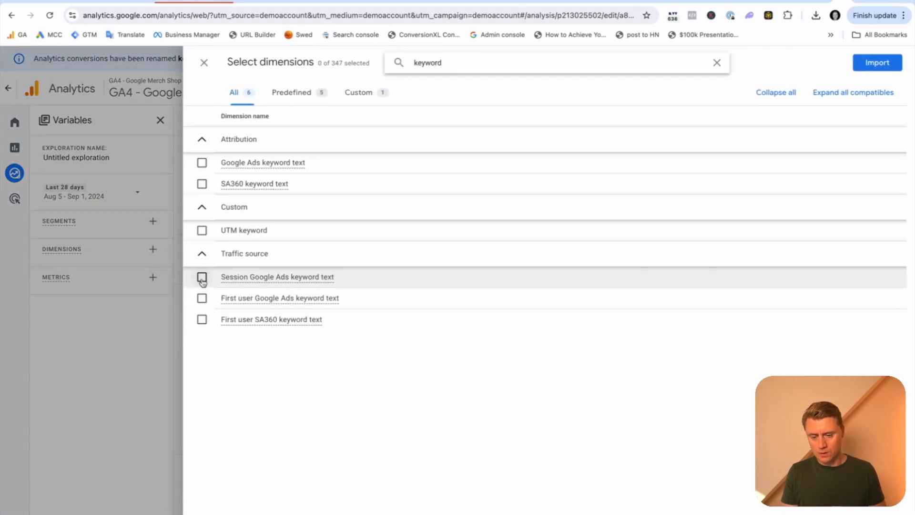
left_click(239, 276)
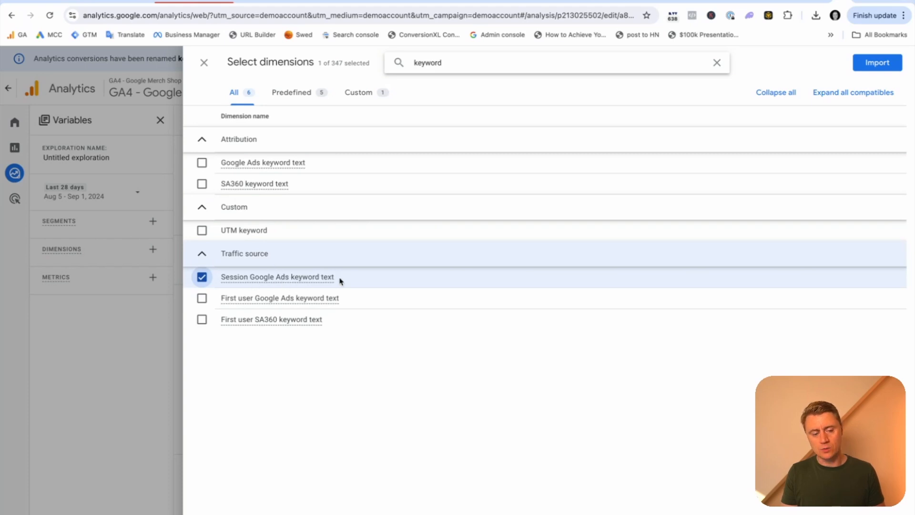
left_click(876, 65)
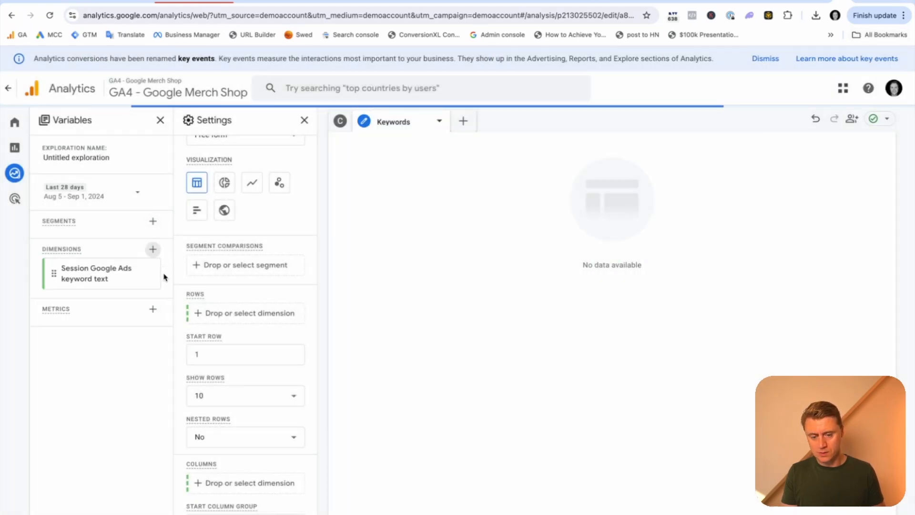
- Import the Google Ads clicks, Purchase revenue and Sessions metrics into the exploration's variables
left_click(153, 309)
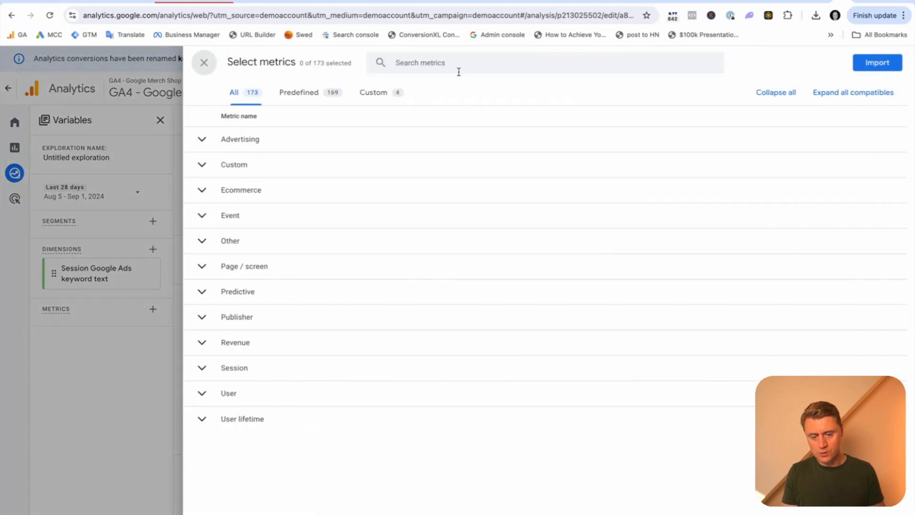
left_click(440, 58)
type("clci")
type("ck")
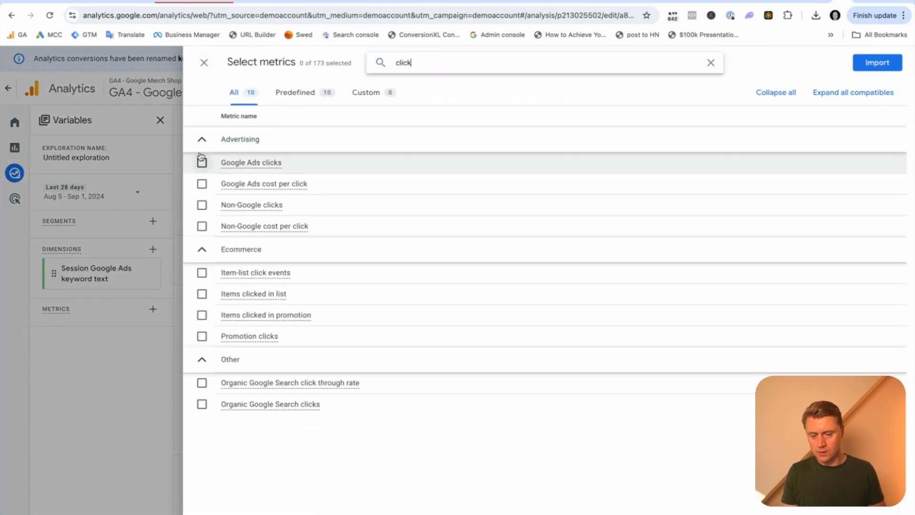
key("Return")
left_click(202, 248)
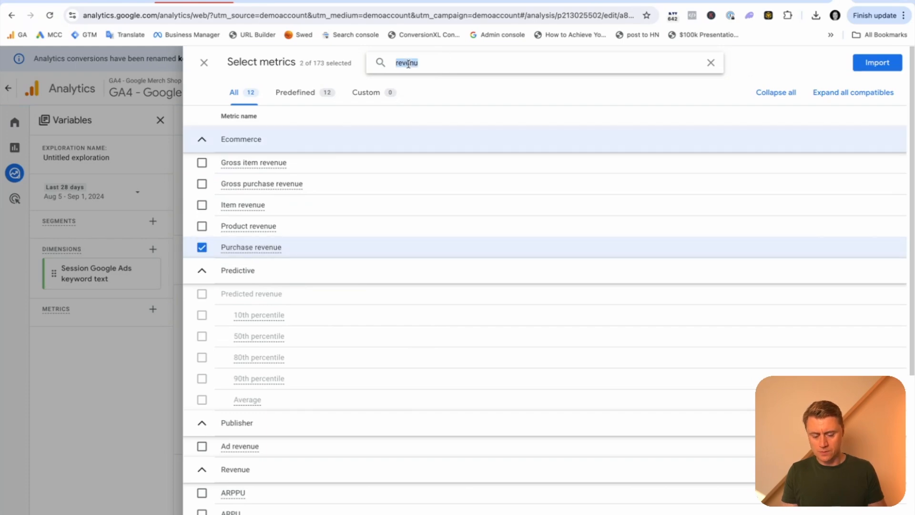
key("Return")
left_click(877, 63)
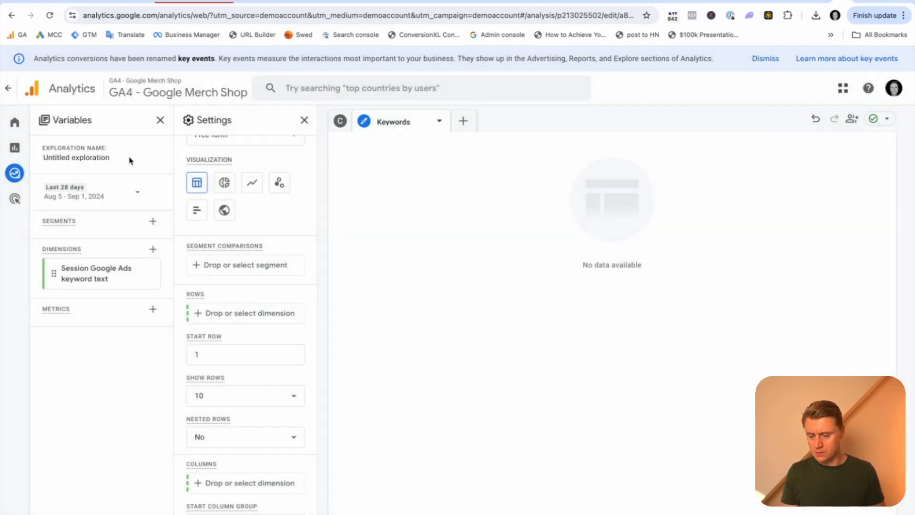
double_click(87, 381)
scroll(305, 178, "down", 5)
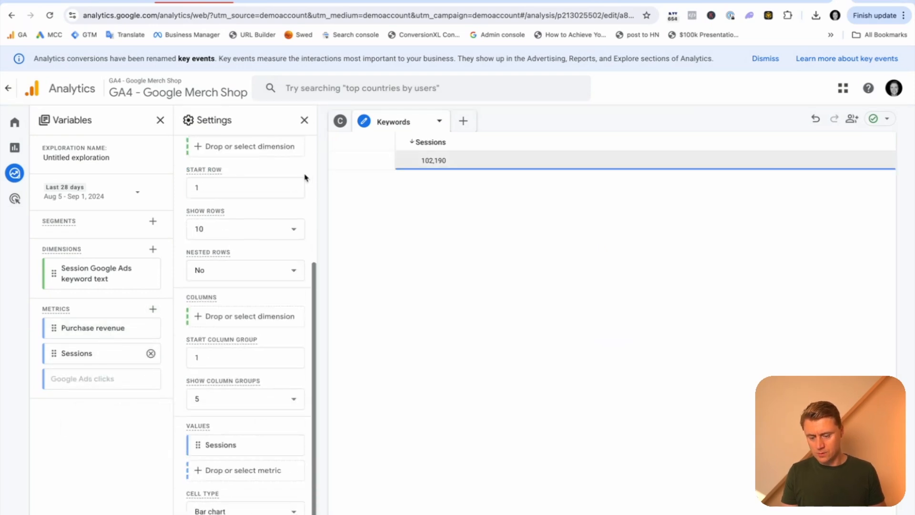
left_click(295, 404)
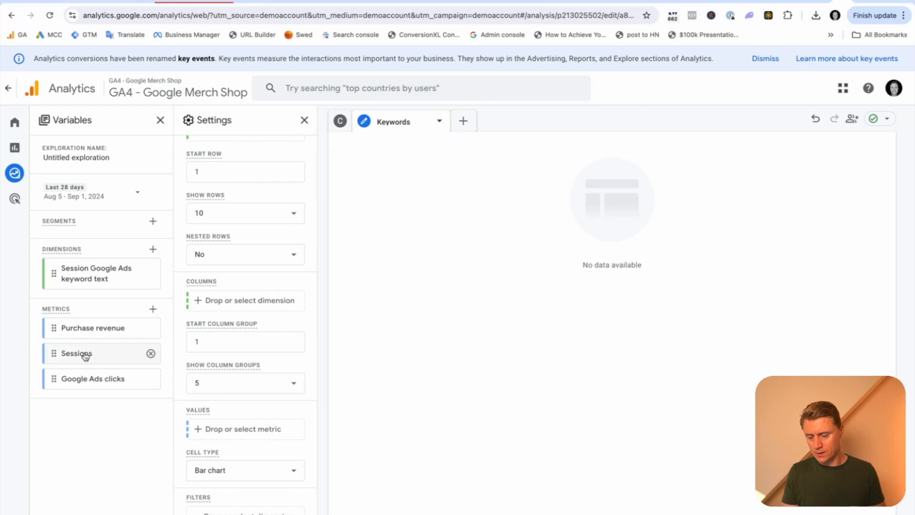
- Build the table with Session Google Ads keyword text as rows and values ordered Sessions, Google Ads clicks, Purchase revenue
double_click(87, 381)
double_click(98, 272)
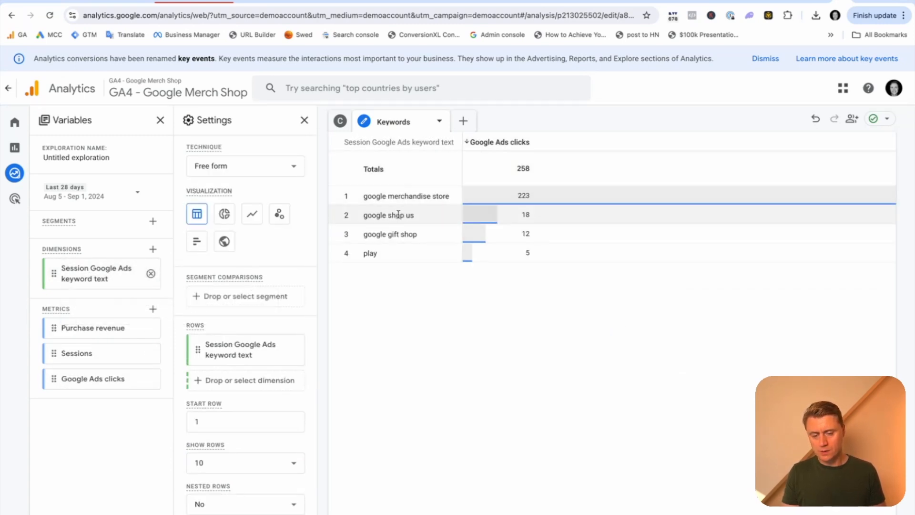
double_click(106, 329)
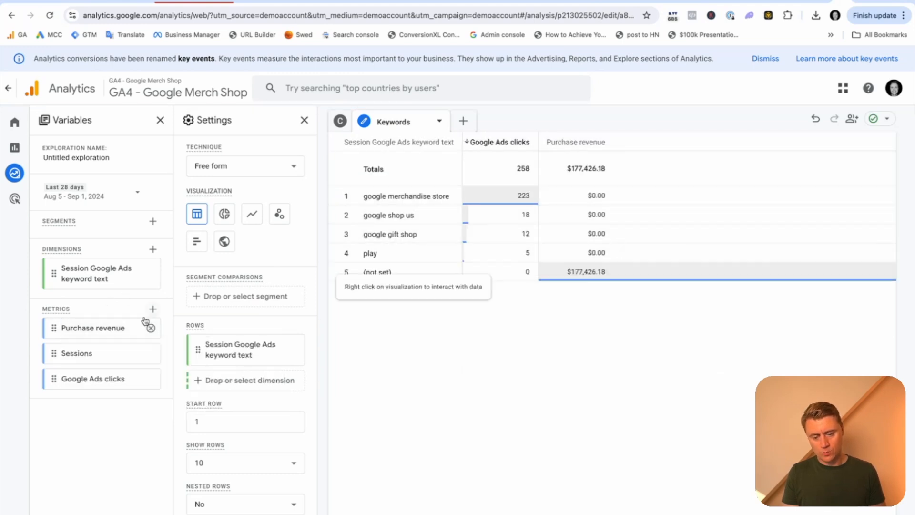
double_click(77, 354)
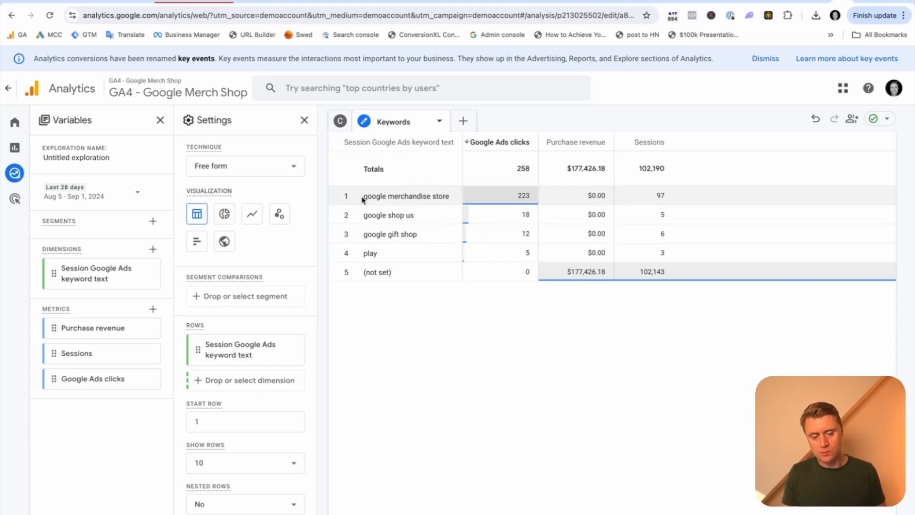
scroll(228, 439, "down", 5)
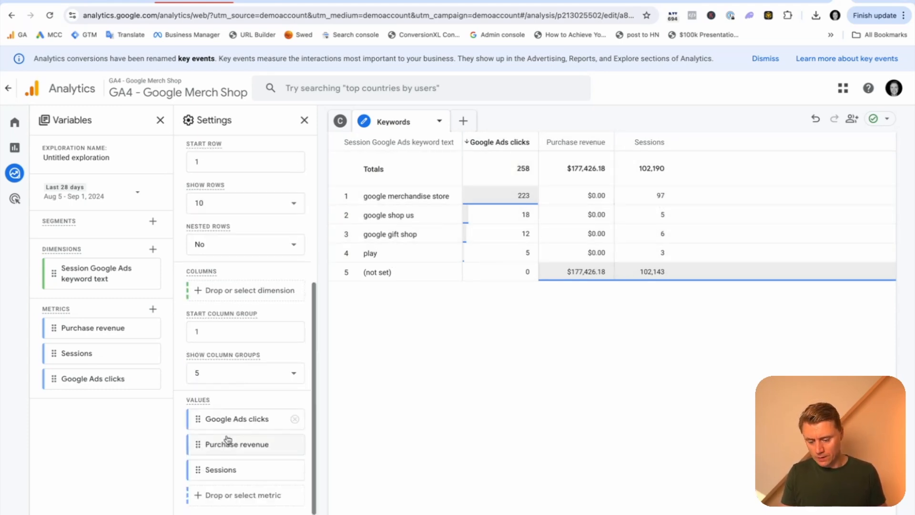
left_click_drag(210, 470, 212, 419)
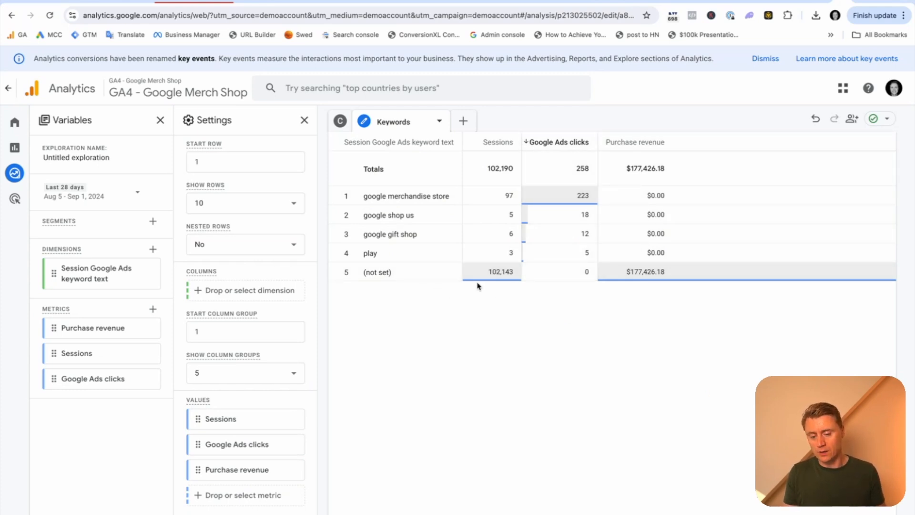
- Filter the Keywords table to rows where Session Google Ads keyword text does not contain (not set)
scroll(232, 327, "down", 2)
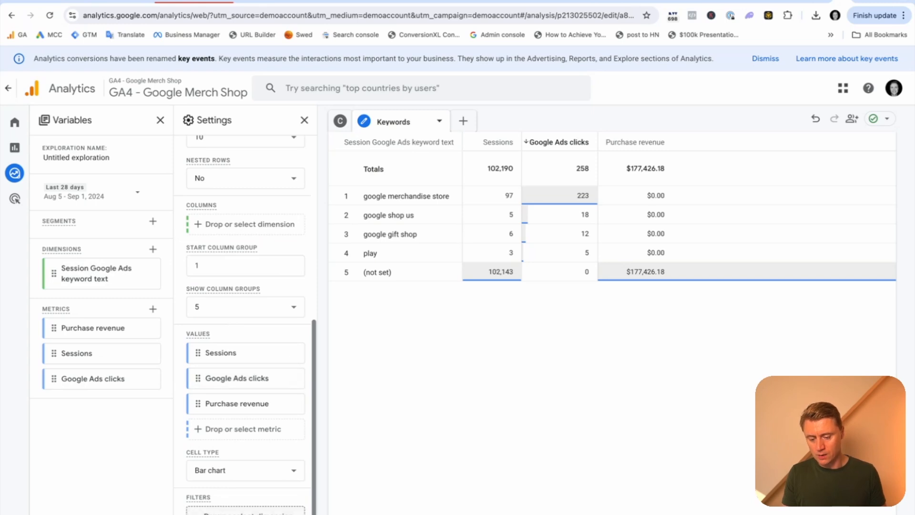
left_click(245, 510)
left_click(260, 394)
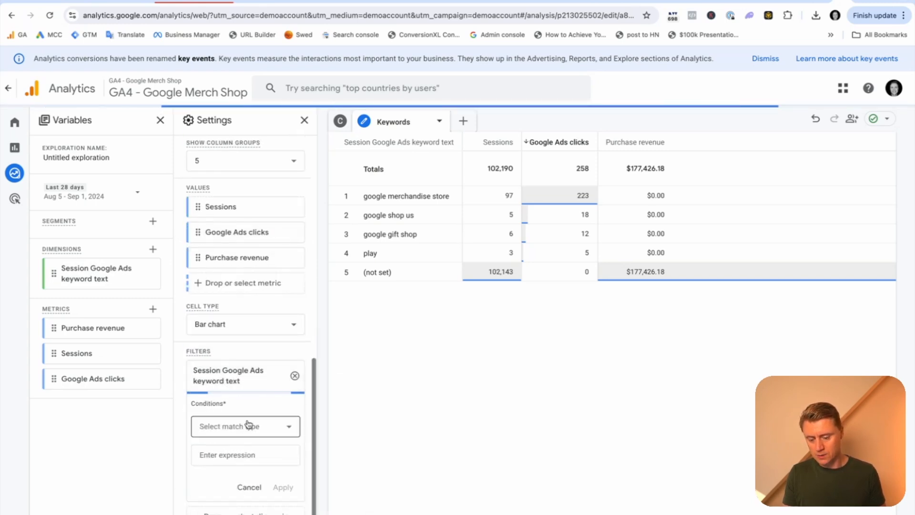
left_click(254, 427)
scroll(249, 353, "down", 2)
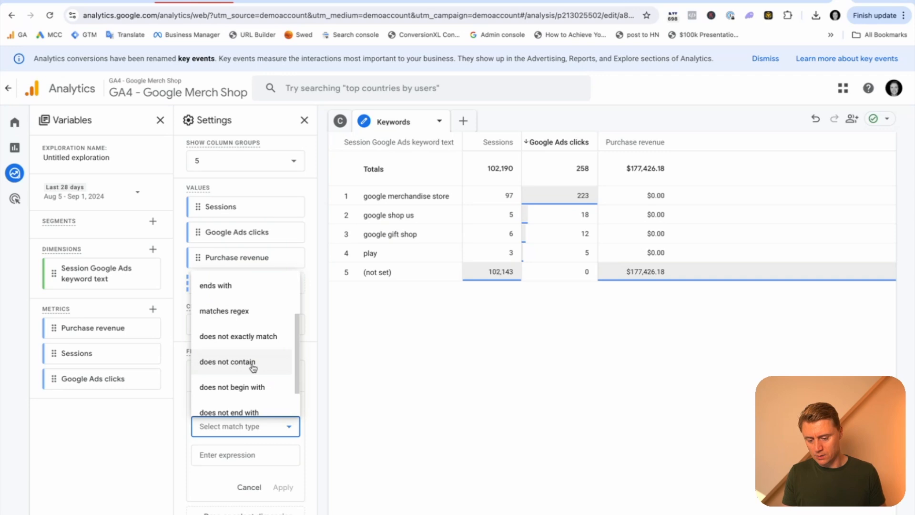
left_click(253, 362)
left_click(238, 454)
type("not")
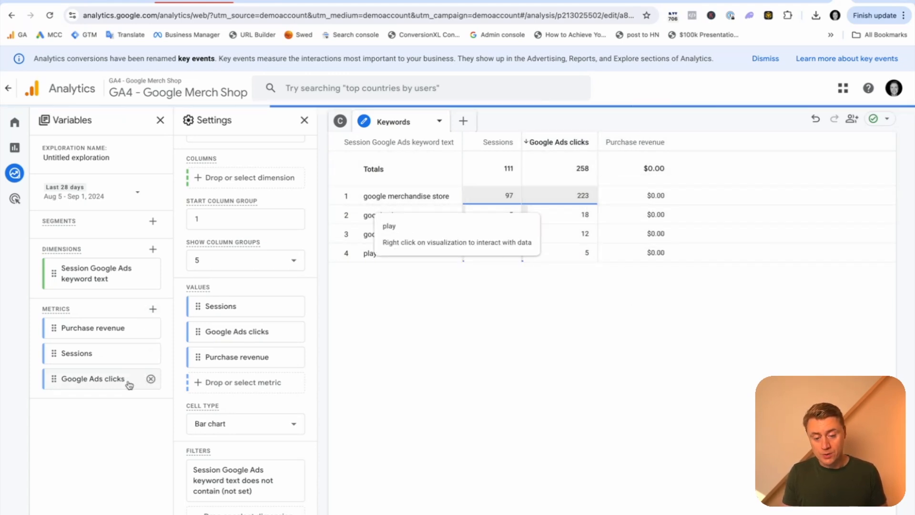
- Import the Key events and Google Ads cost metrics and add both to the Keywords table's values
left_click(153, 308)
left_click(202, 425)
left_click(868, 62)
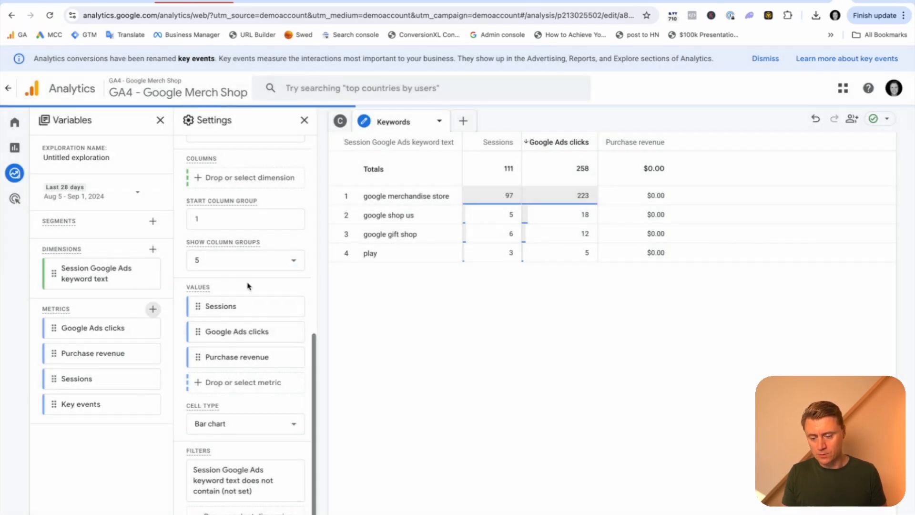
double_click(82, 403)
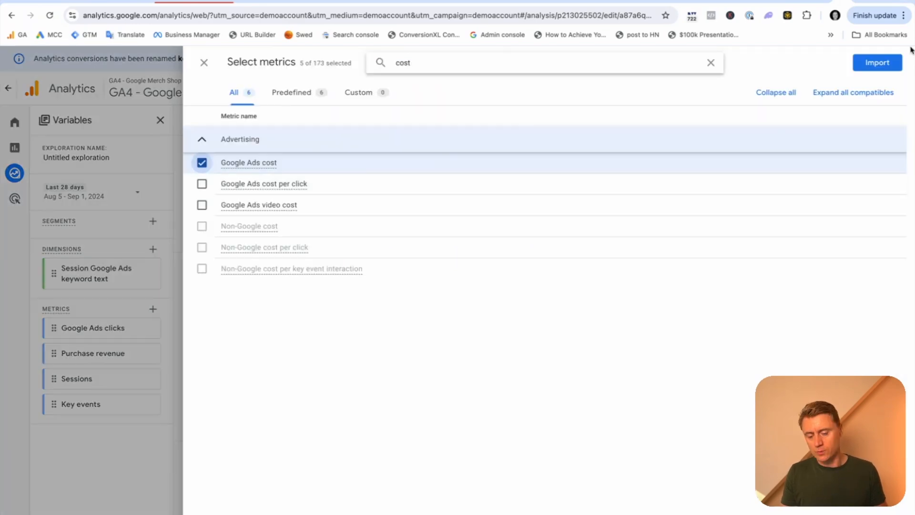
left_click(885, 62)
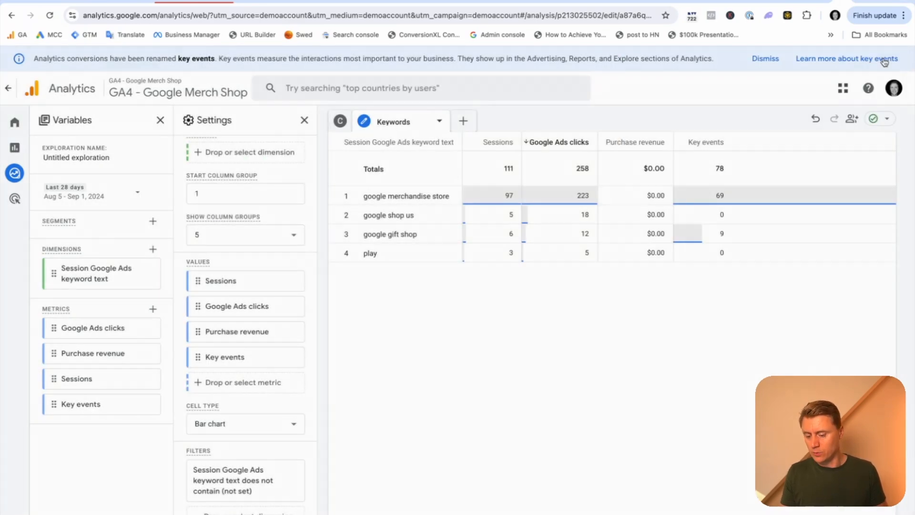
double_click(90, 429)
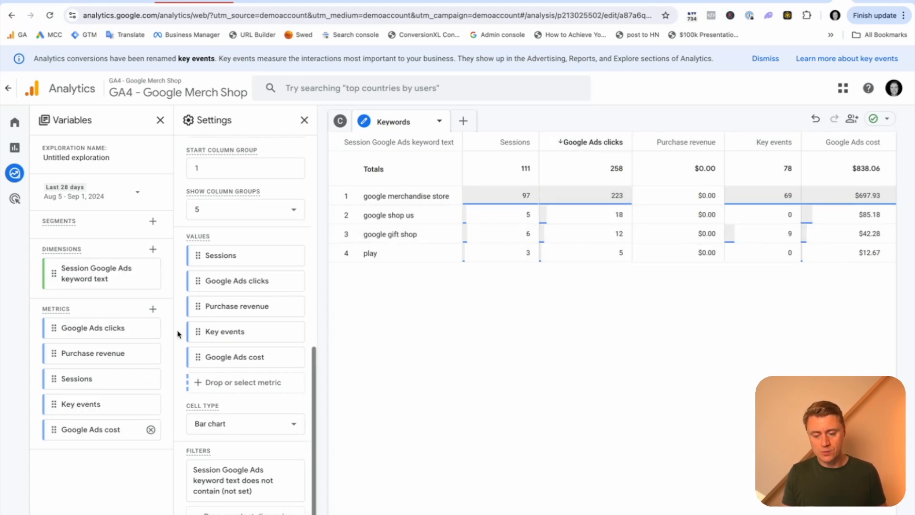
- Import the Device category dimension and add it as a second row dimension in the Keywords table
scroll(235, 221, "up", 10)
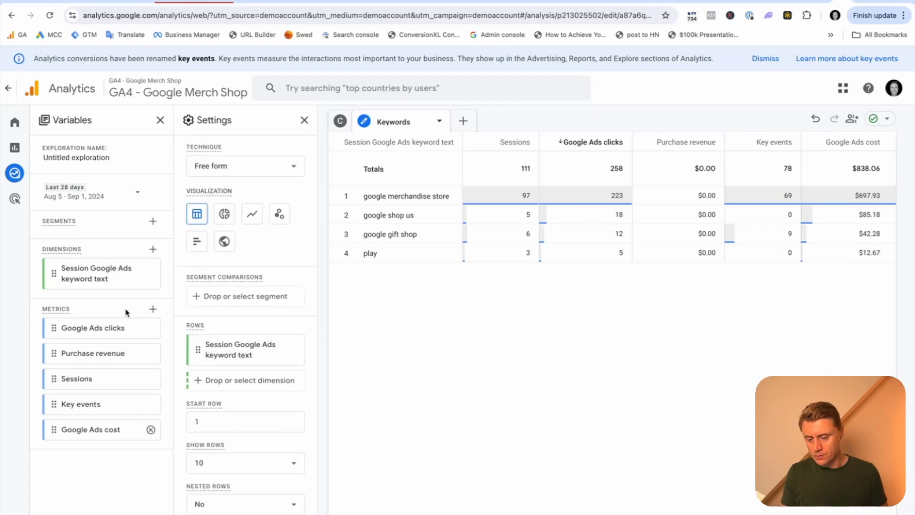
left_click(154, 250)
left_click(429, 63)
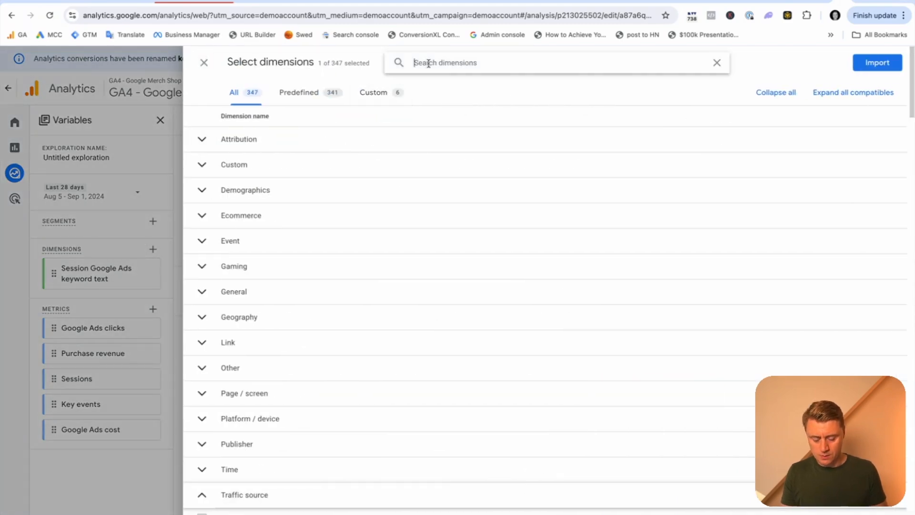
type("deviu")
key("BackSpace")
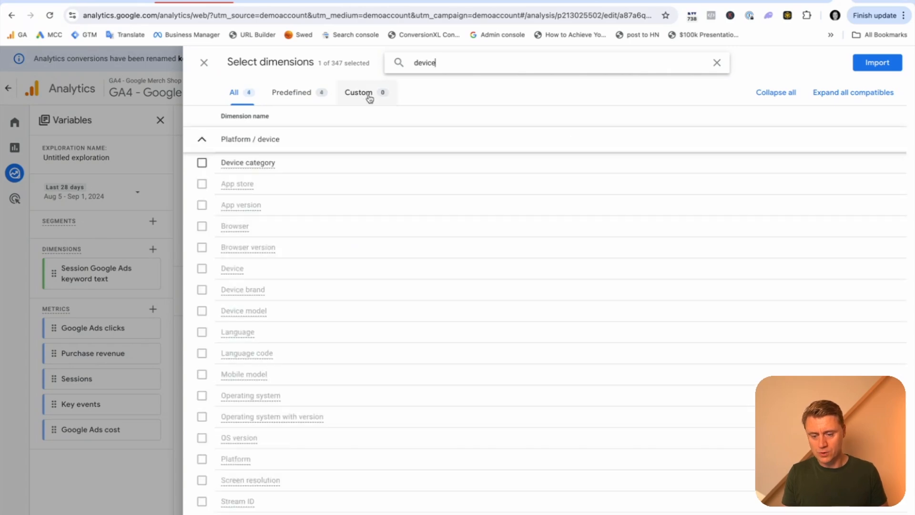
left_click(238, 161)
left_click(883, 64)
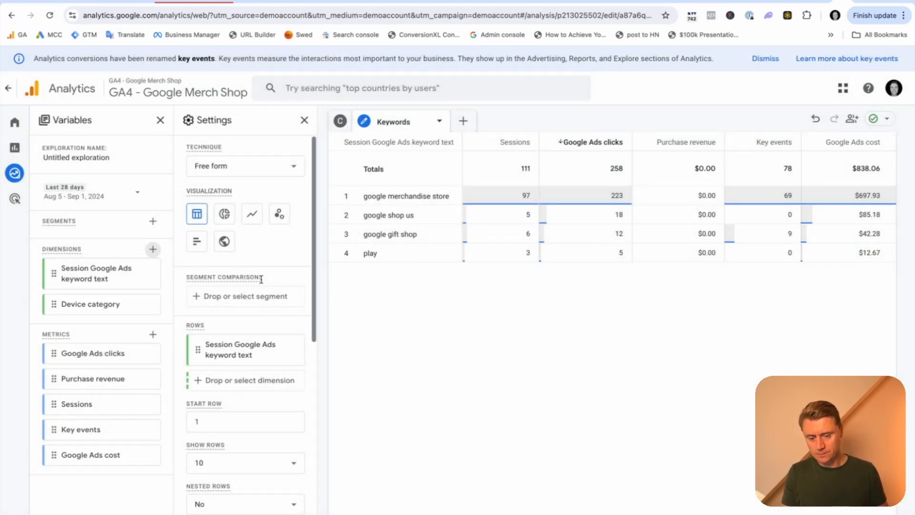
double_click(145, 304)
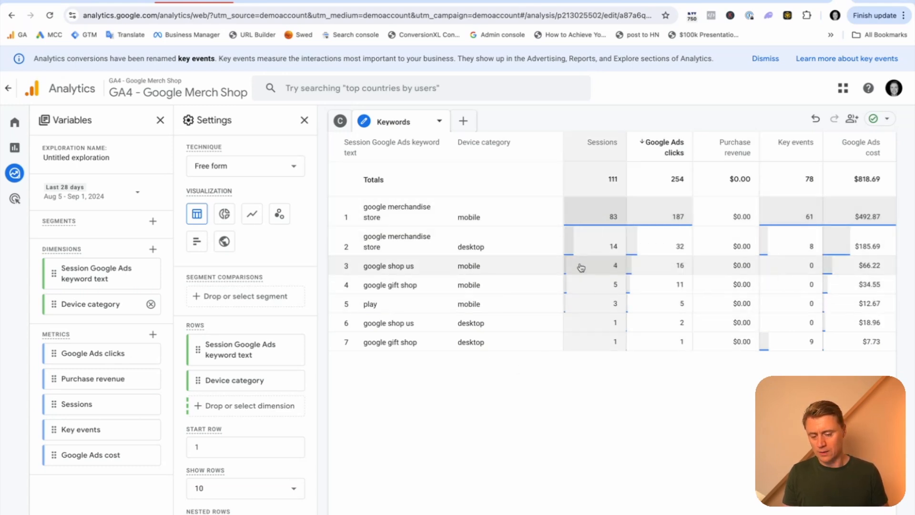
- Rearrange the row dimensions with keyword text before Device category, and set nested rows to Yes
left_click(295, 351)
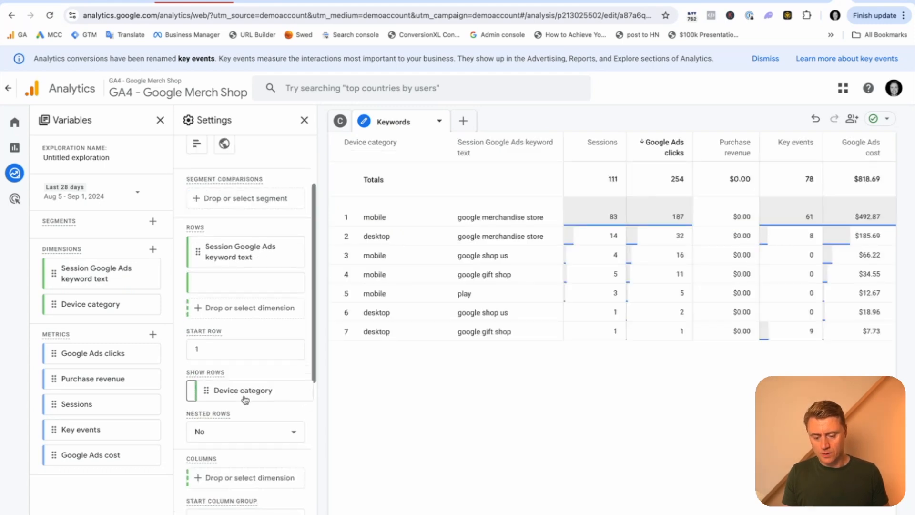
left_click_drag(244, 399, 508, 255)
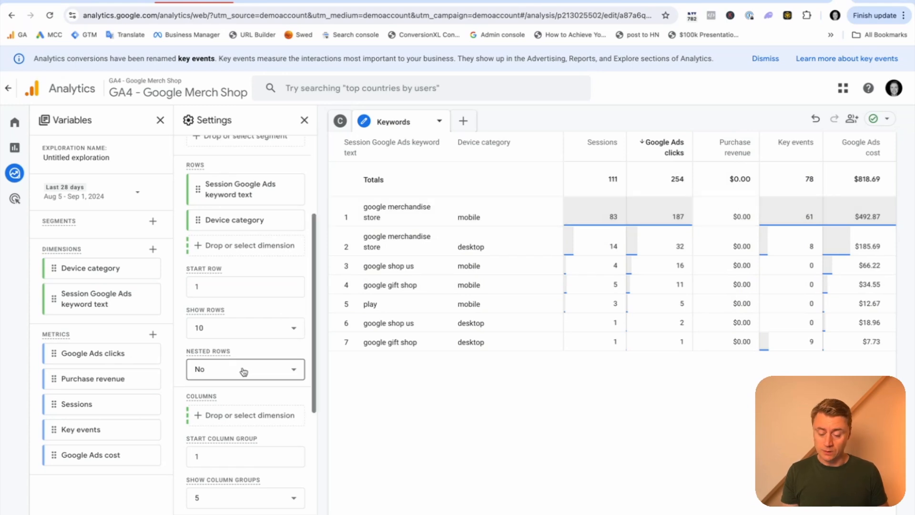
left_click(241, 372)
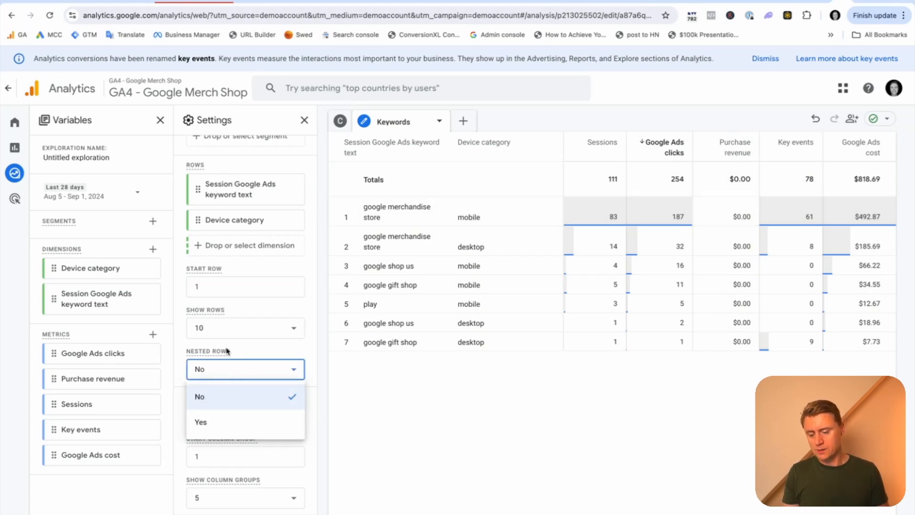
left_click(211, 431)
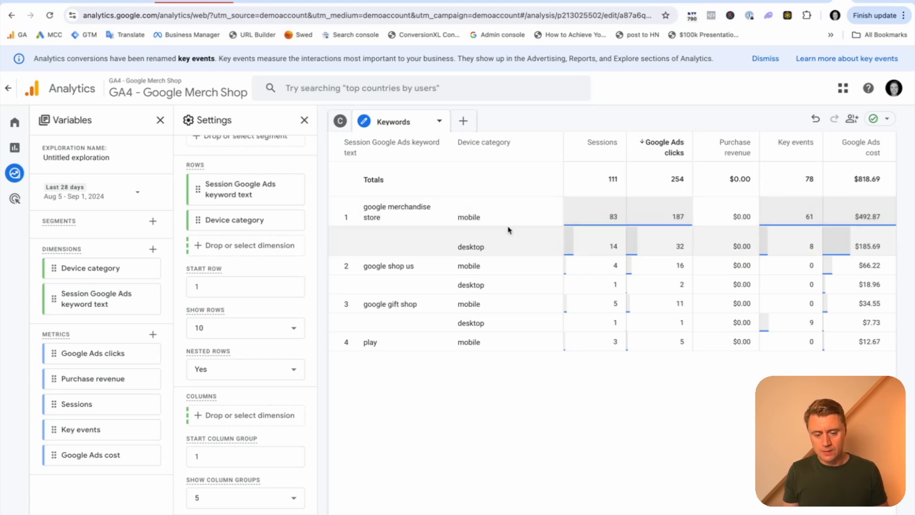
- Duplicate the Keywords tab and remove Session Google Ads keyword text from the copy's rows
left_click(340, 122)
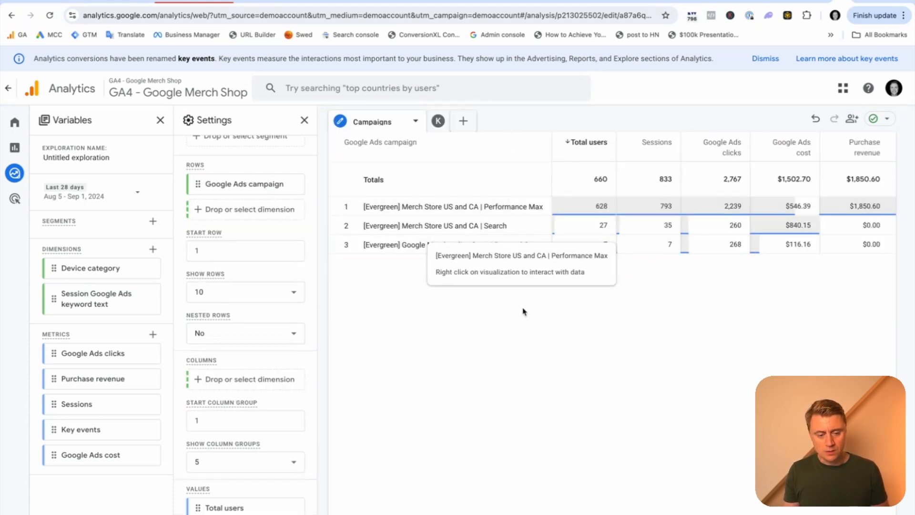
left_click(437, 121)
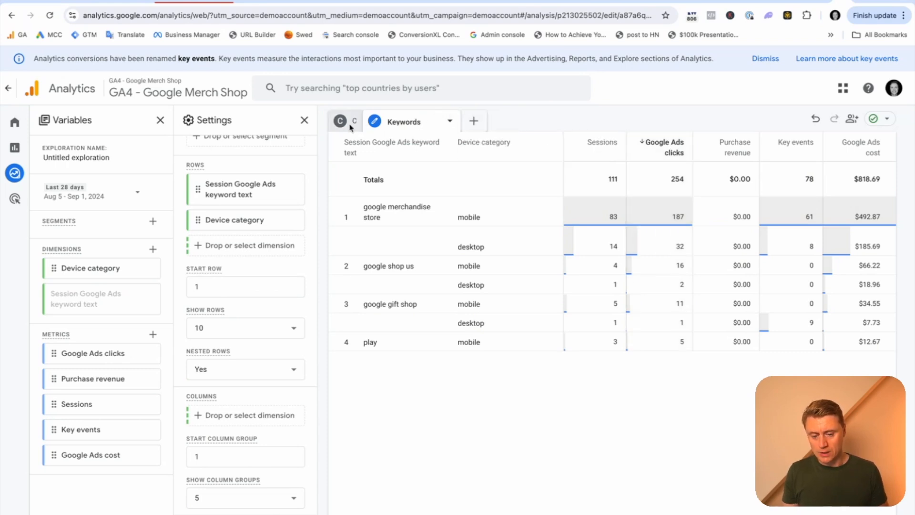
left_click(439, 121)
left_click(474, 170)
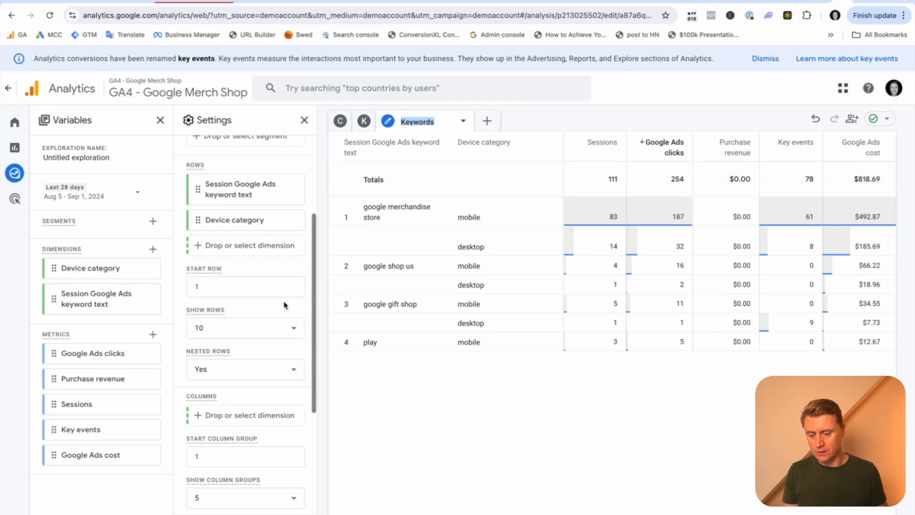
scroll(286, 301, "up", 3)
left_click(294, 294)
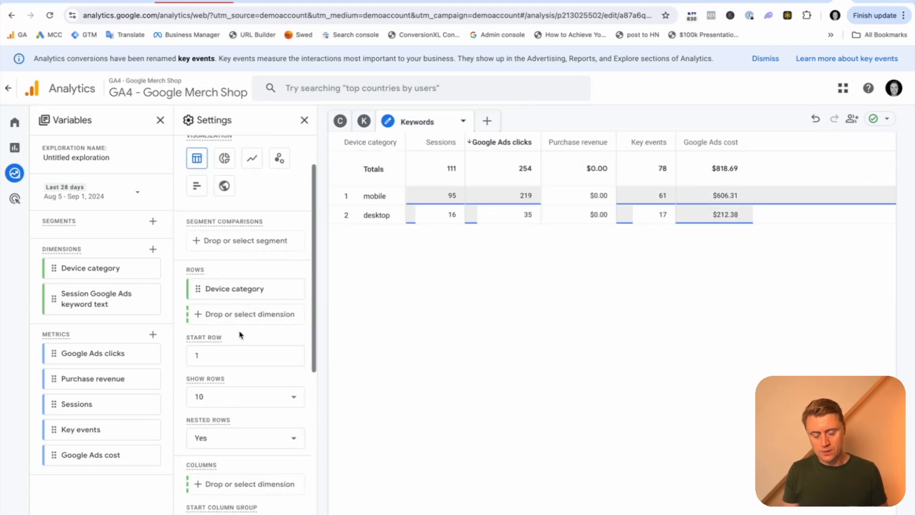
- Rename the duplicated tab as Devices and visualize its sessions by device category as a donut chart
scroll(223, 332, "down", 2)
scroll(223, 332, "up", 3)
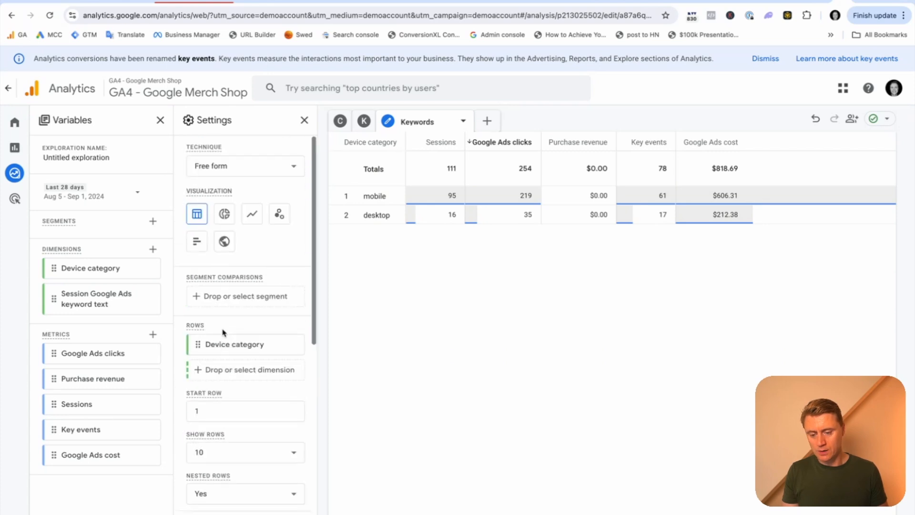
left_click(227, 214)
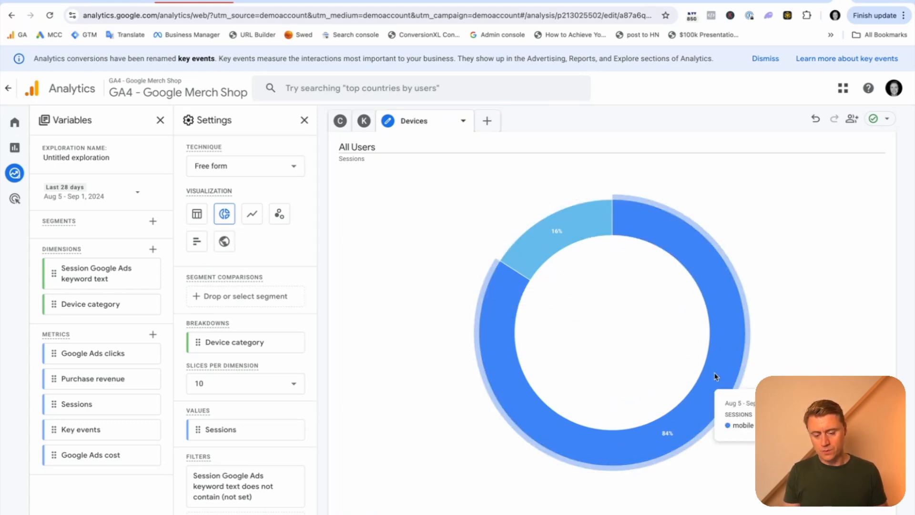
- Try the line, scatter and bar chart visualizations on the Devices tab, and return to the donut chart
mouse_move(547, 231)
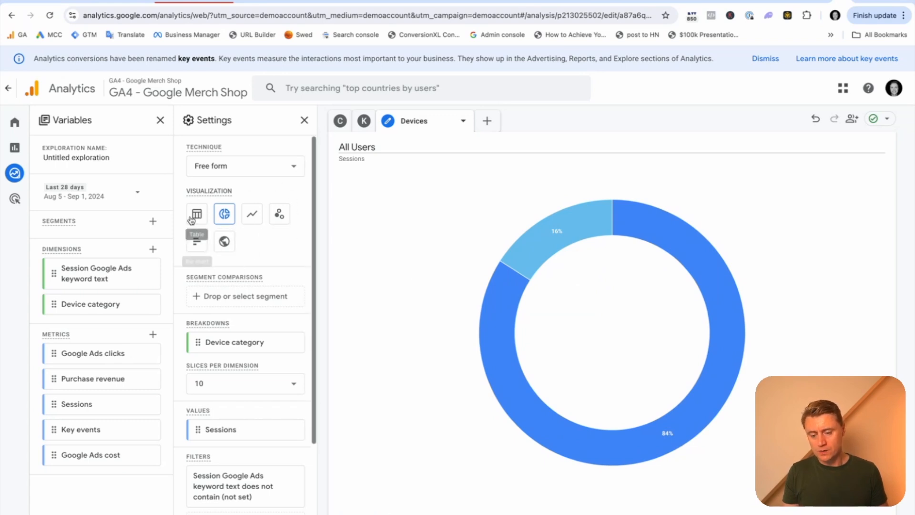
left_click(252, 214)
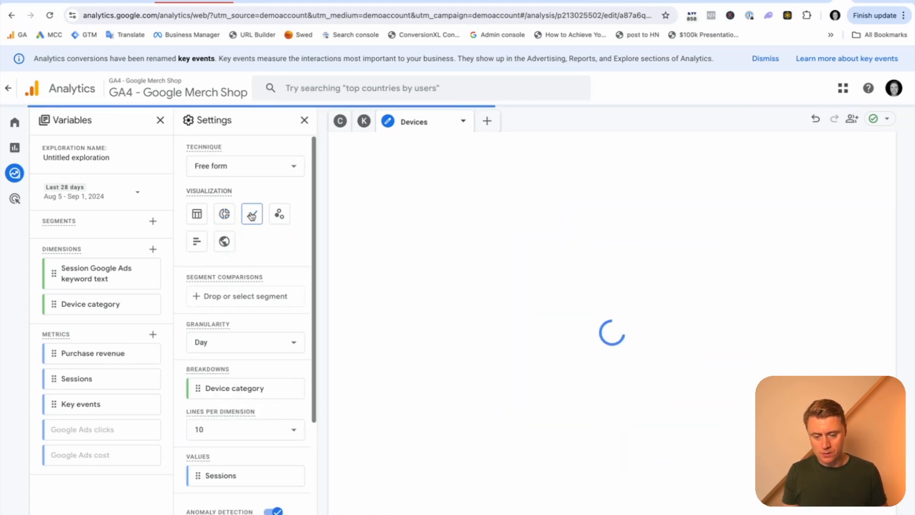
left_click(281, 215)
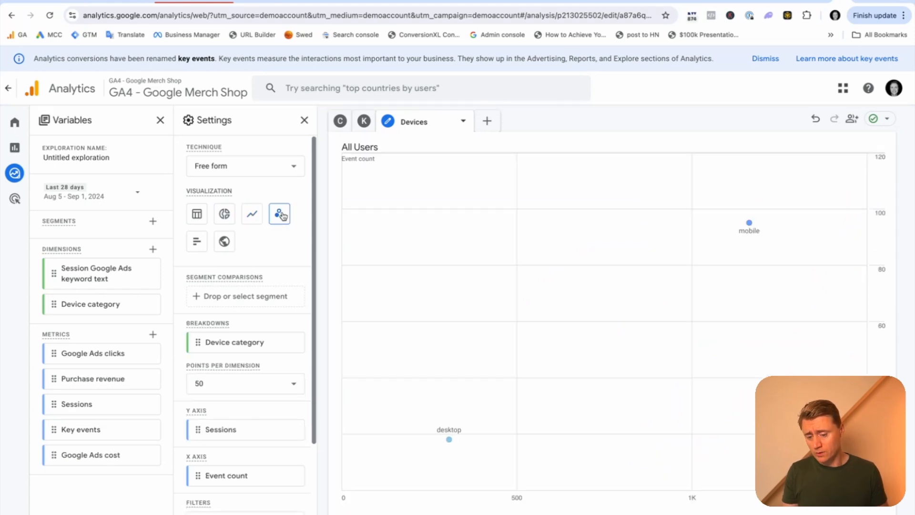
left_click(197, 241)
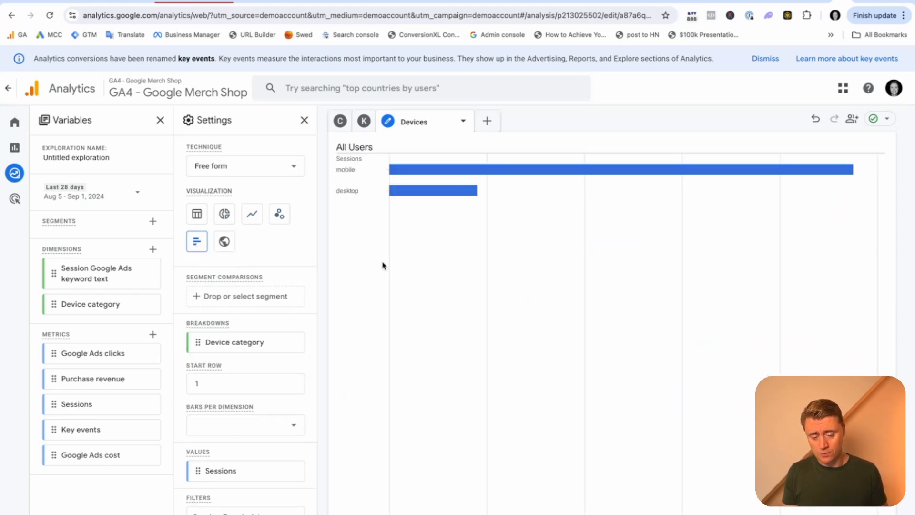
left_click(224, 214)
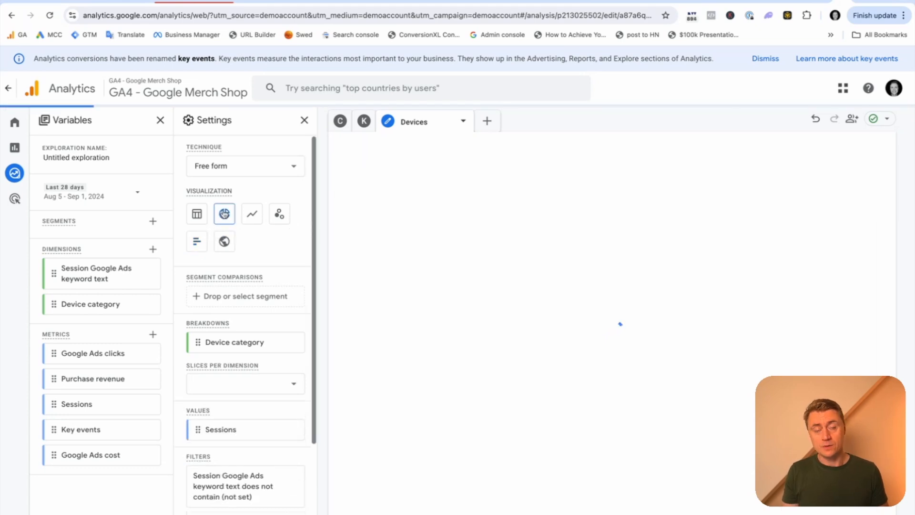
- Return the Devices tab to a table, and remove Device category from the Keywords tab's rows
left_click(197, 214)
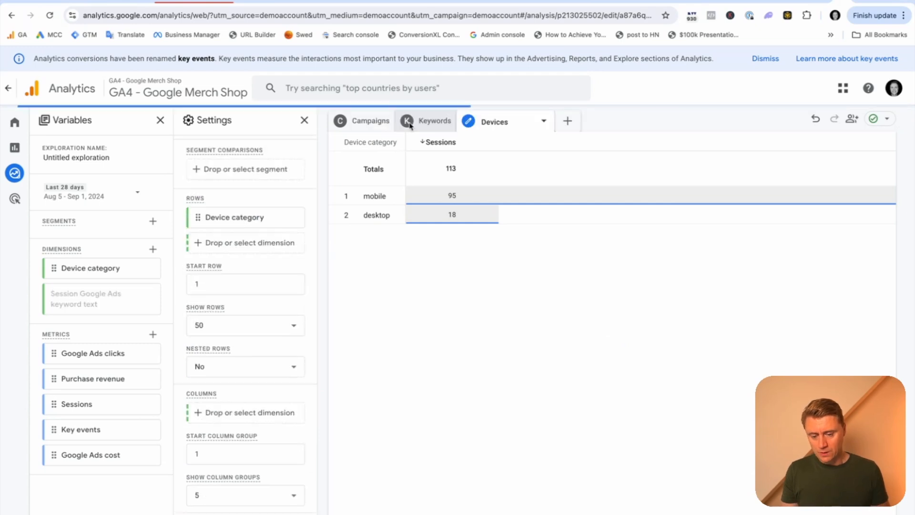
left_click(433, 121)
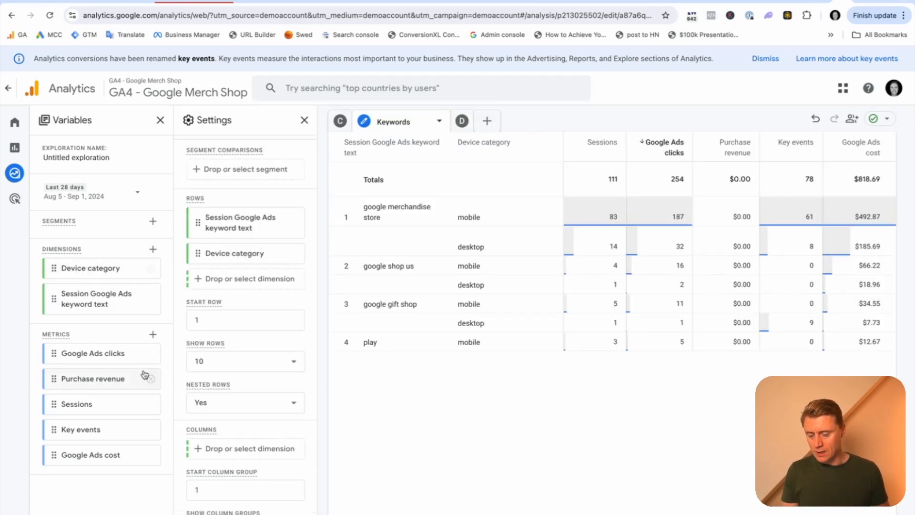
scroll(208, 298, "down", 1)
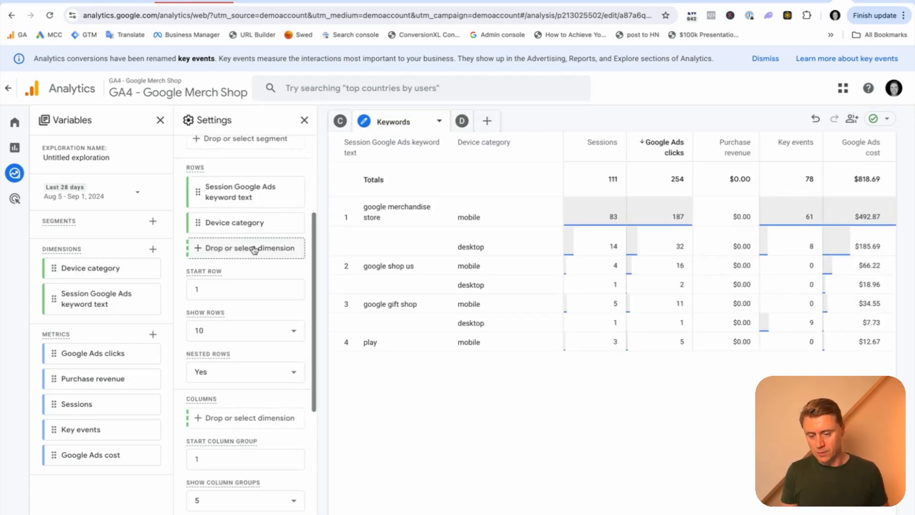
left_click(292, 222)
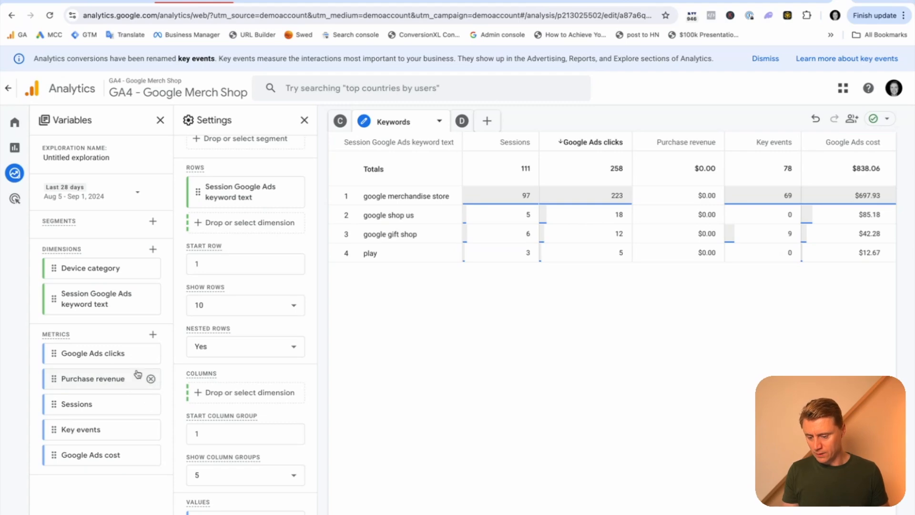
- Import the Engaged sessions and Bounce rate metrics into the exploration
left_click(153, 337)
type("enga")
left_click(202, 163)
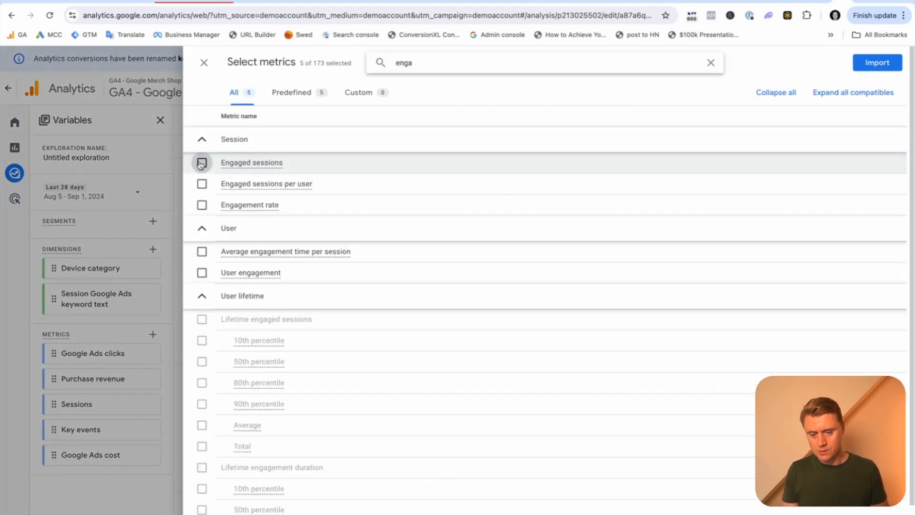
double_click(404, 64)
type("bounce")
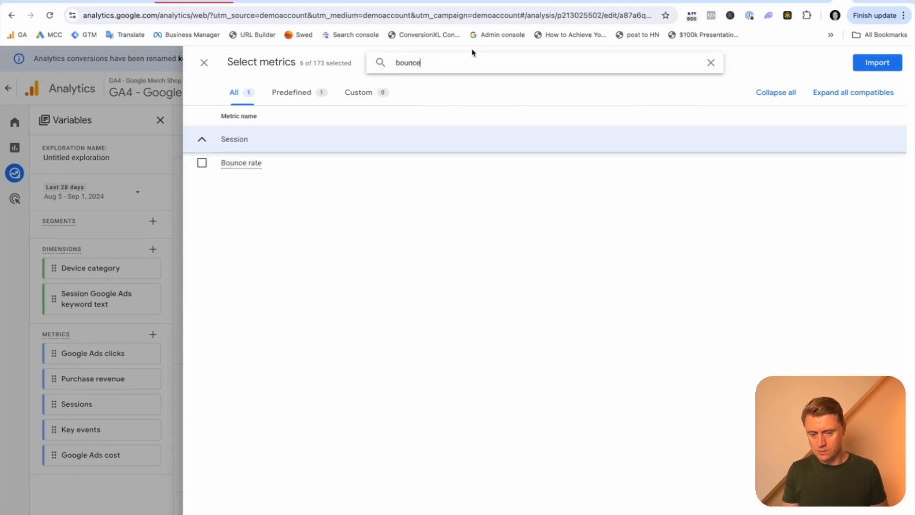
- Remove Key events and Purchase revenue from the values of the Keywords table
scroll(257, 331, "down", 3)
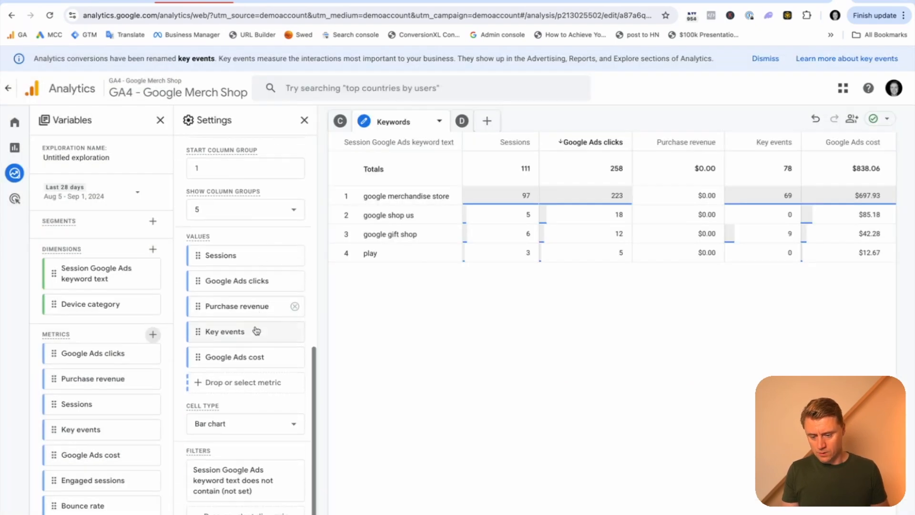
left_click(295, 332)
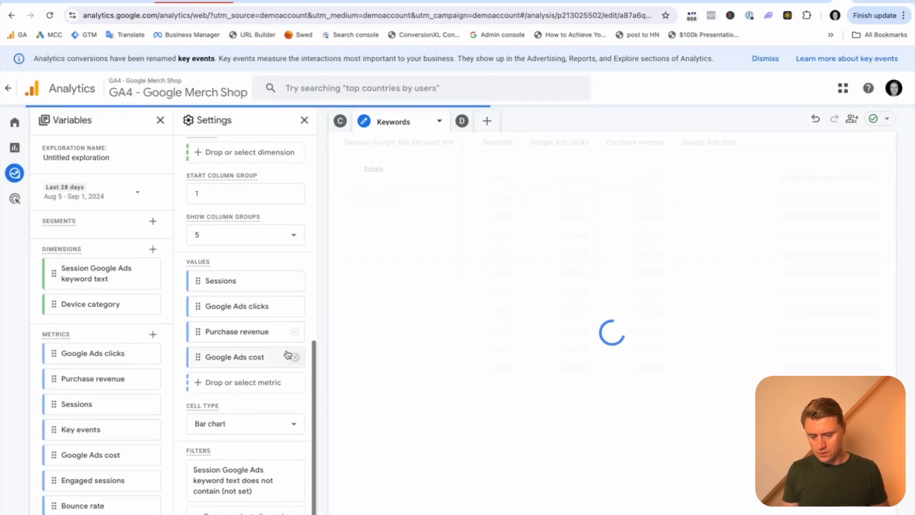
left_click(294, 333)
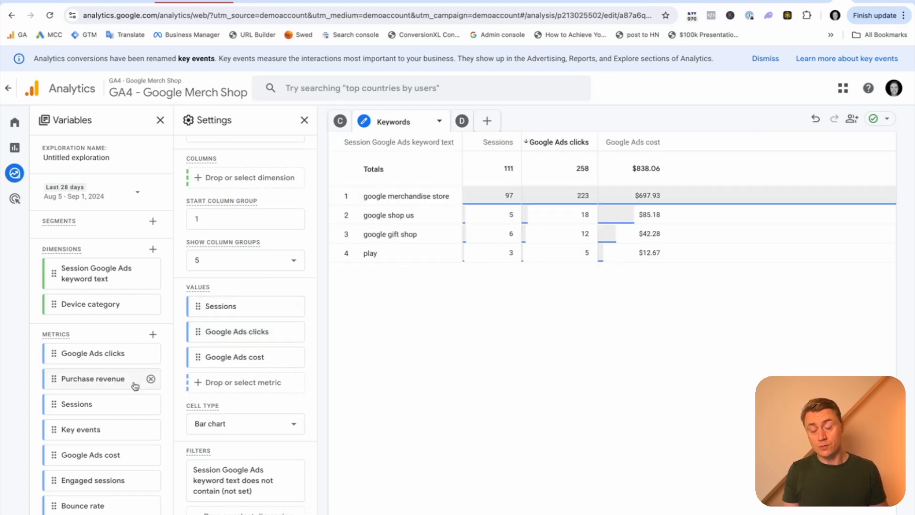
- Add Engaged sessions and Bounce rate to the Keywords table's values, and place them between Sessions and Google Ads clicks
double_click(88, 480)
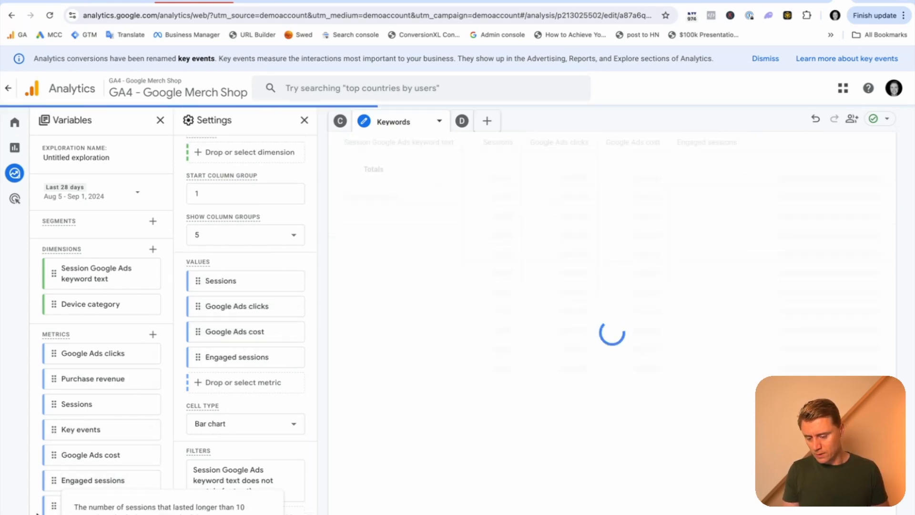
double_click(88, 506)
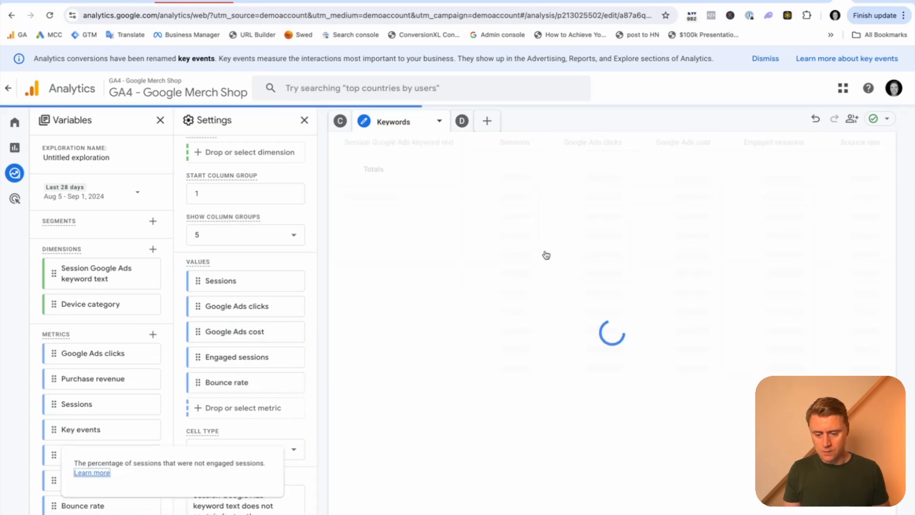
left_click_drag(230, 357, 230, 307)
left_click_drag(231, 381, 238, 332)
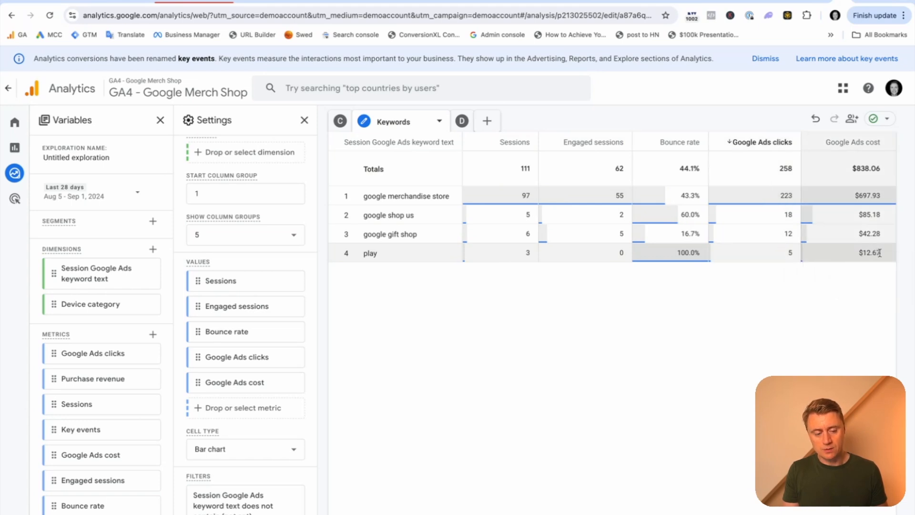
left_click_drag(880, 252, 859, 253)
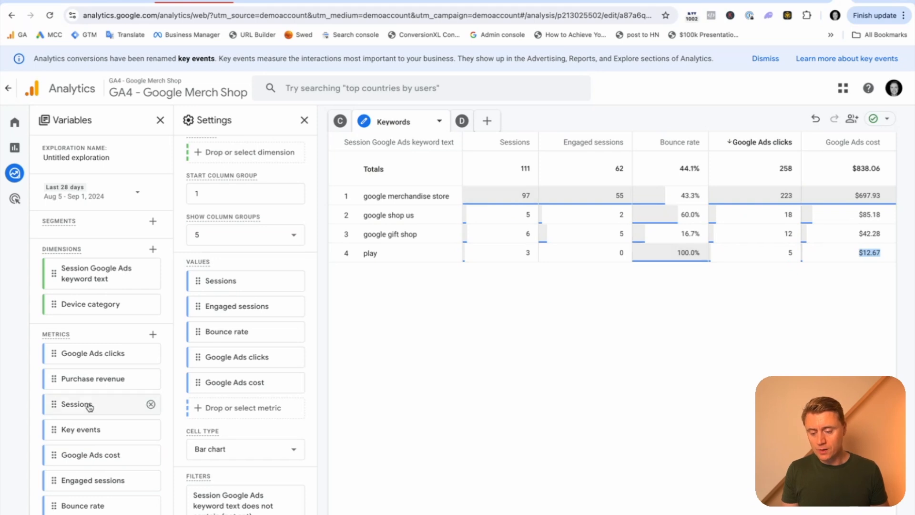
double_click(92, 378)
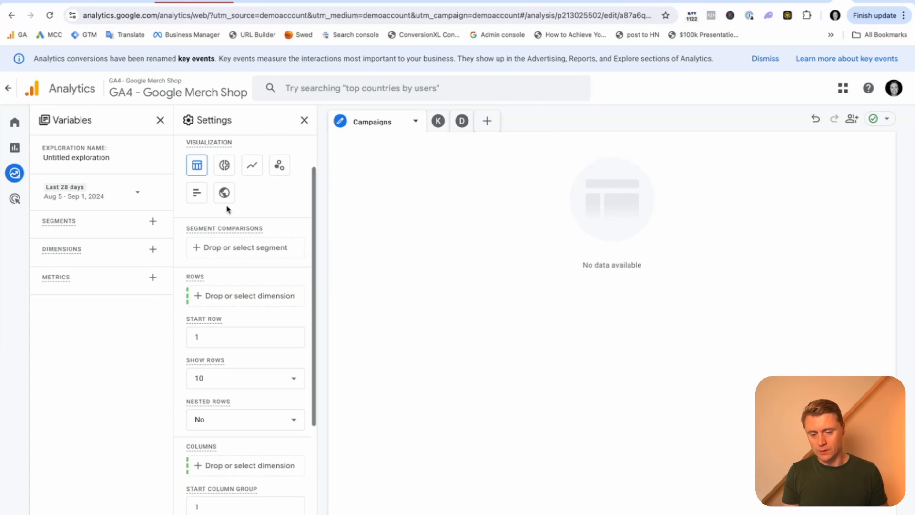
- Import the Google Ads campaign dimension for the emptied Campaigns tab
left_click(153, 248)
left_click(484, 63)
type("google ads")
left_click(200, 248)
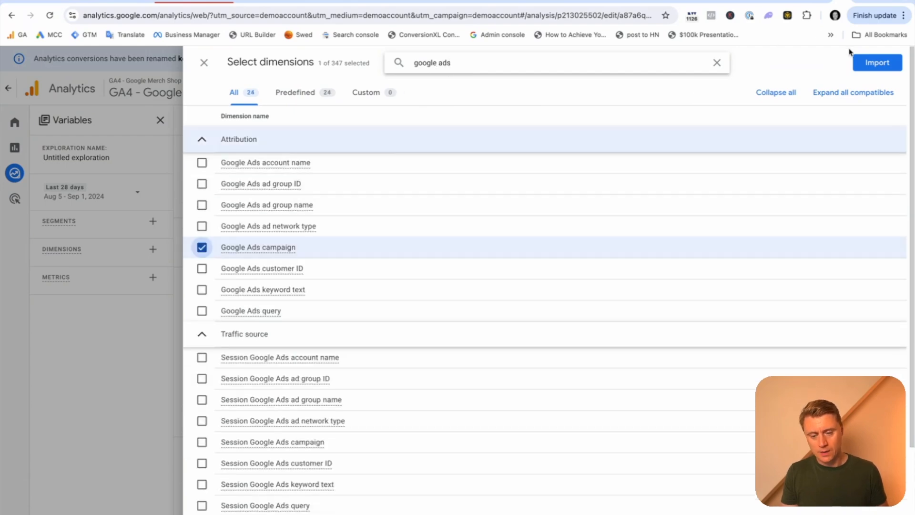
left_click(877, 63)
- Search the metrics for new and returning users, and remove Google Ads campaign from the exploration's dimensions
left_click(153, 298)
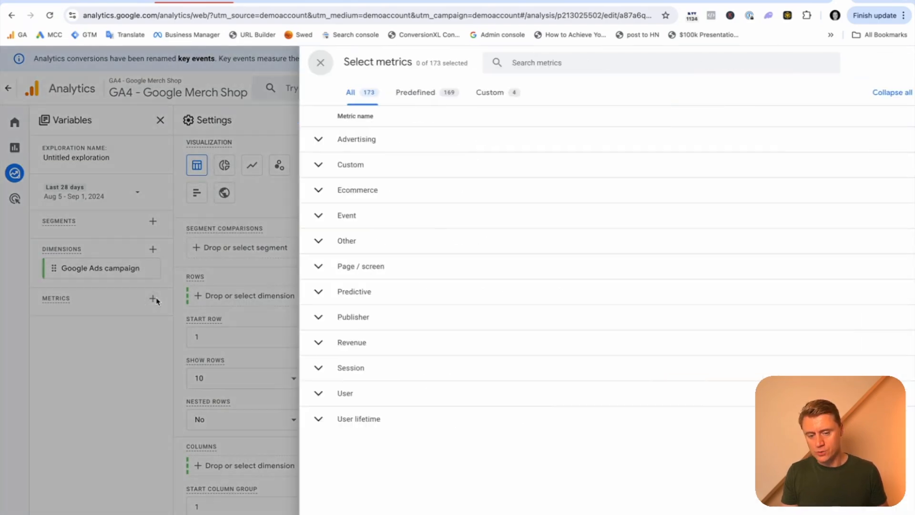
left_click(434, 63)
type("new")
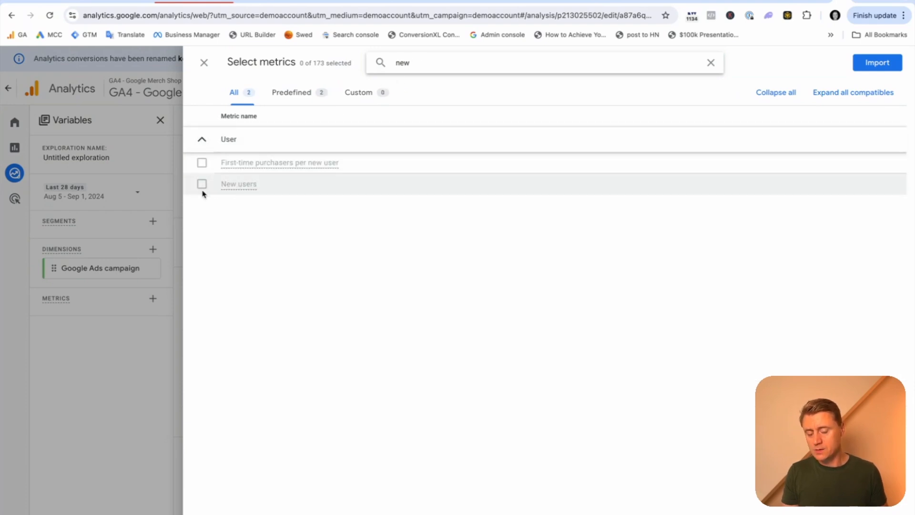
key("ctrl+a")
type("retur")
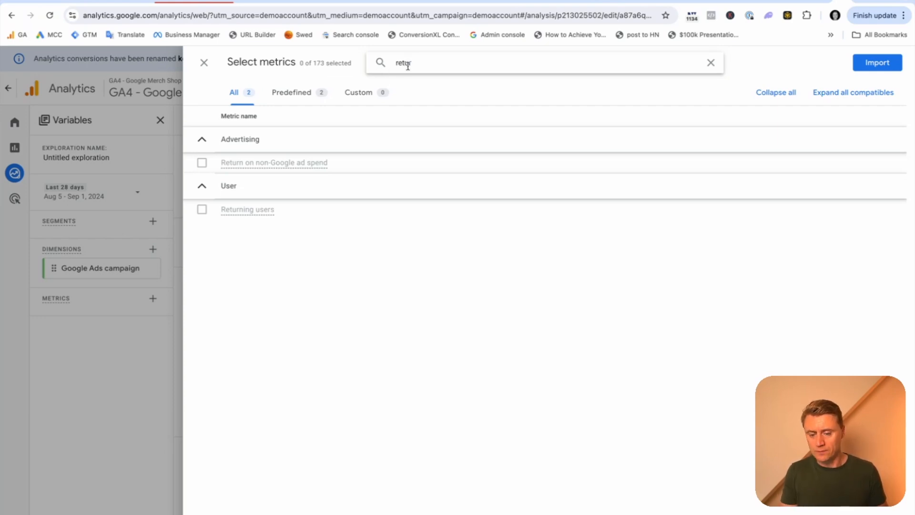
left_click(153, 268)
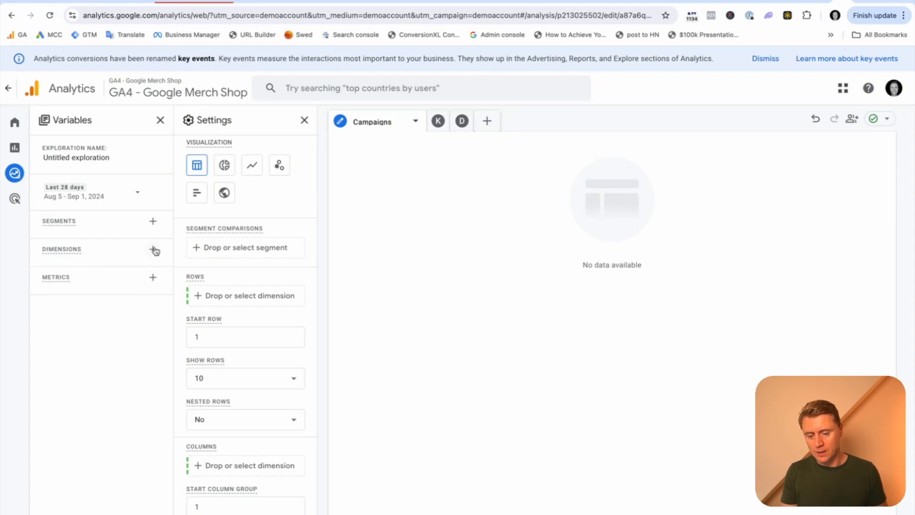
- Try importing the session-scoped Session Google Ads campaign dimension instead
left_click(152, 249)
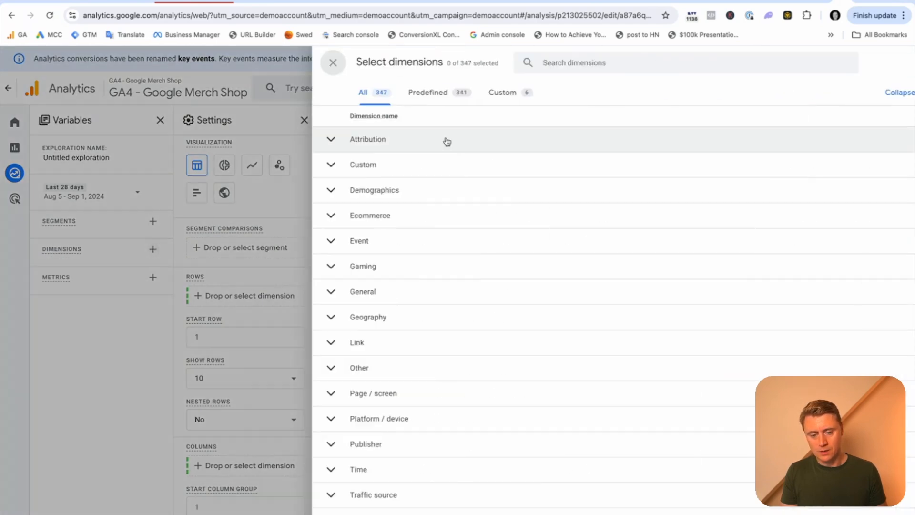
left_click(519, 62)
type("google ads")
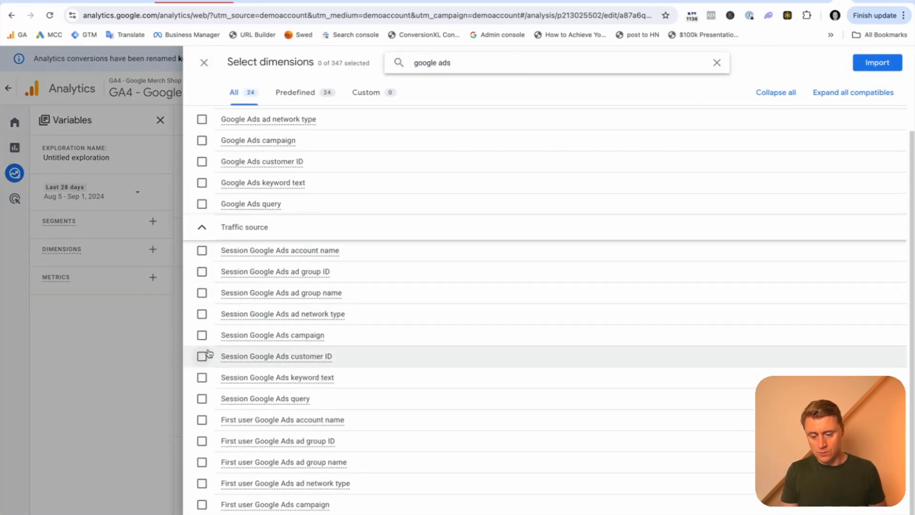
left_click(202, 335)
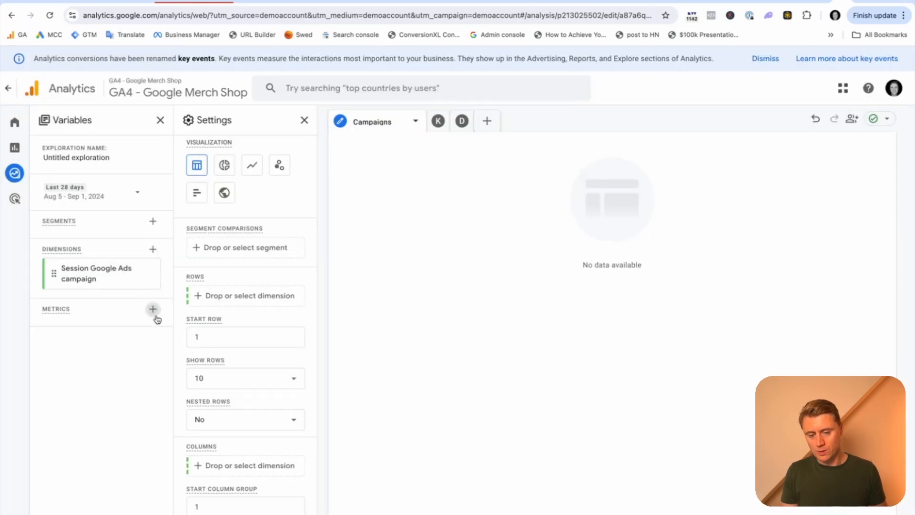
- Import the New users and Returning users metrics into the exploration
left_click(153, 309)
left_click(438, 64)
type("new")
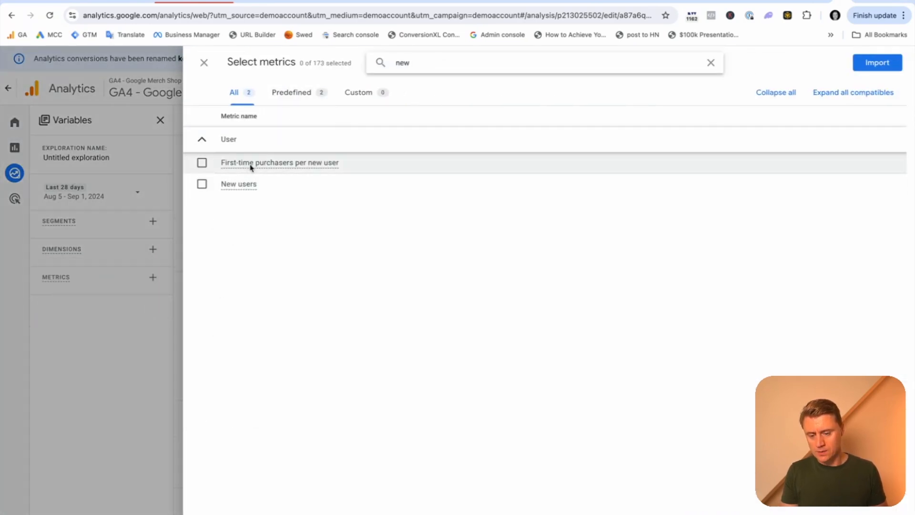
left_click(202, 184)
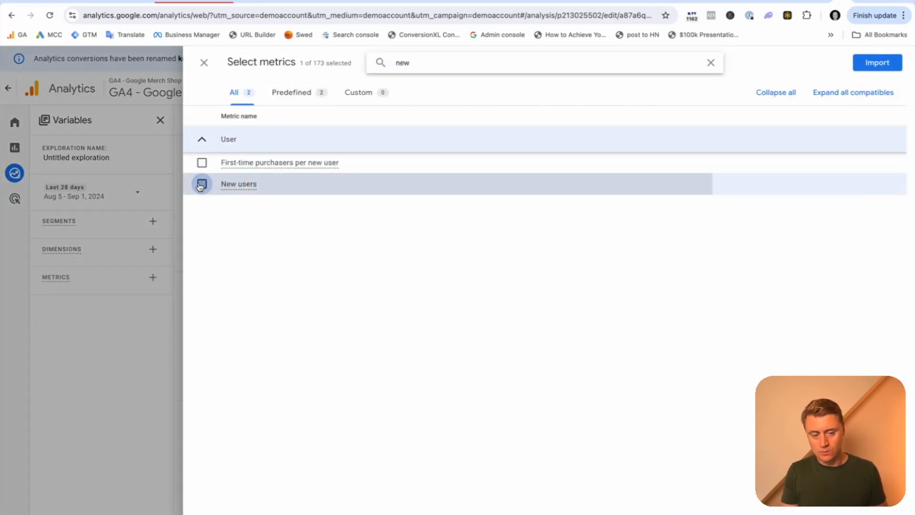
left_click(876, 63)
left_click(153, 277)
left_click(436, 65)
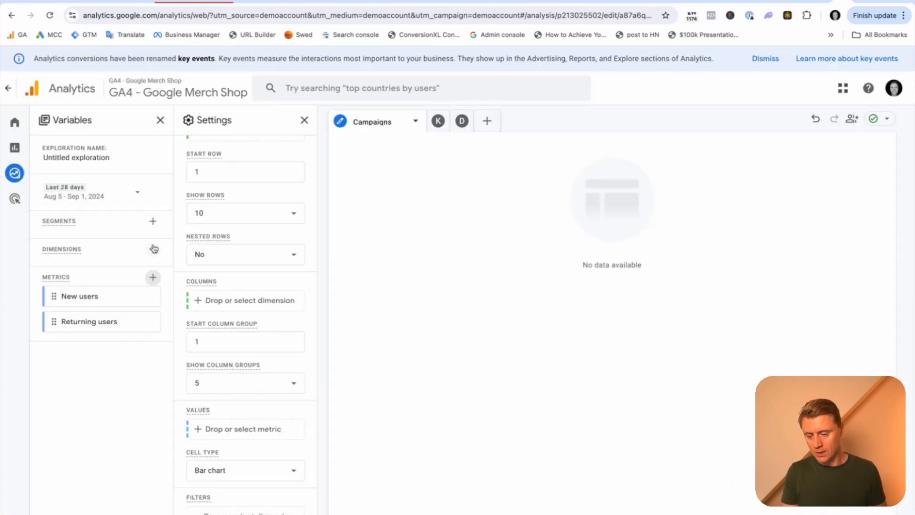
- Import the Session Google Ads campaign dimension from the Traffic source group
left_click(153, 249)
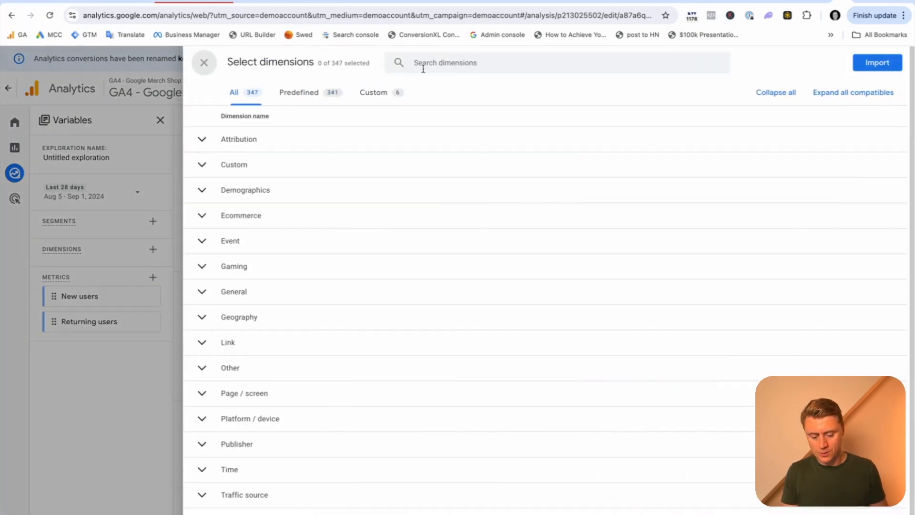
left_click(420, 65)
type("gog")
key("BackSpace")
type("og")
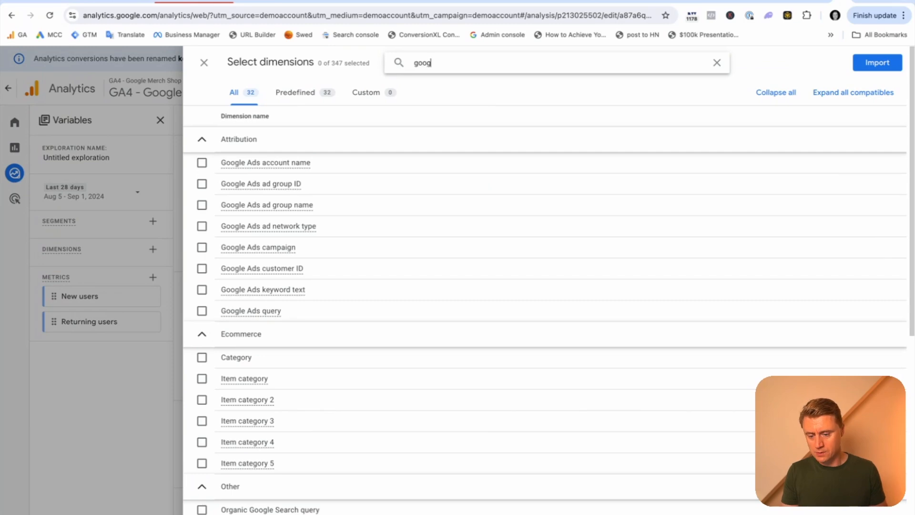
scroll(347, 201, "down", 2)
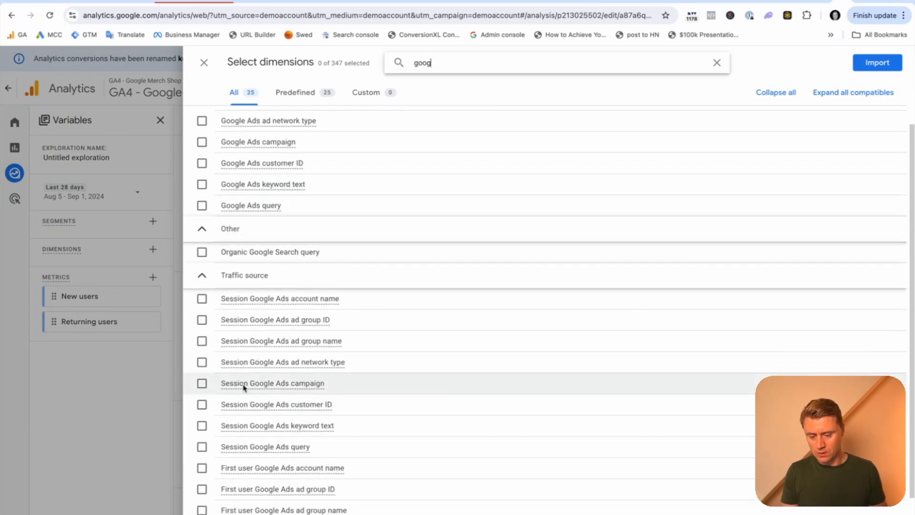
left_click(202, 383)
left_click(873, 63)
- Build the Campaigns table with Session Google Ads campaign as rows and New users and Returning users as values
double_click(104, 280)
scroll(223, 256, "up", 3)
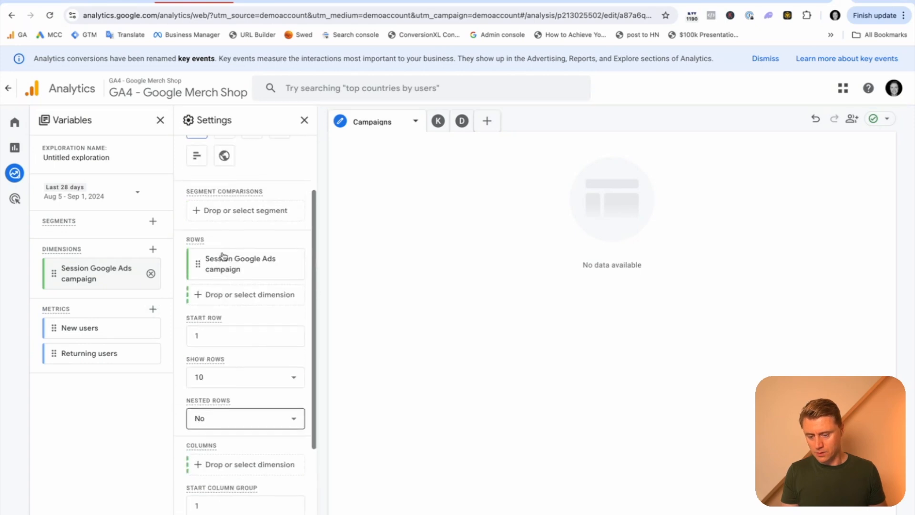
double_click(92, 327)
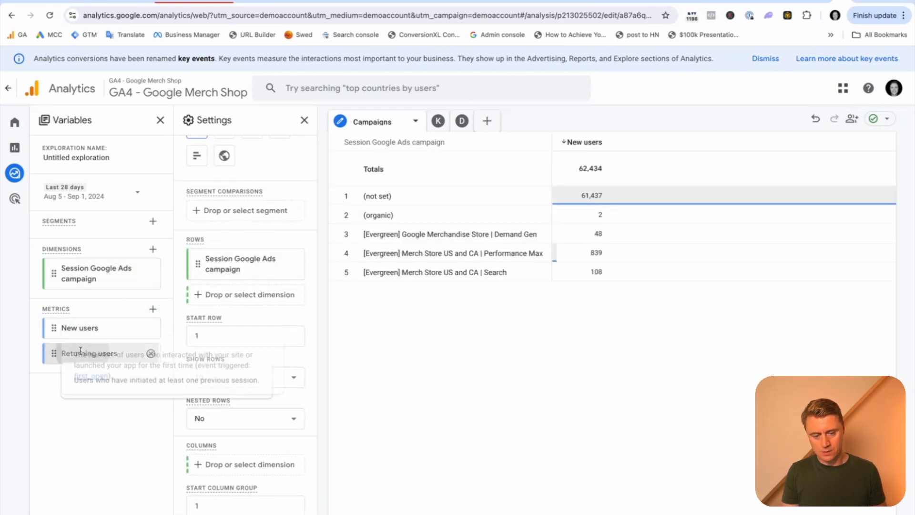
double_click(102, 354)
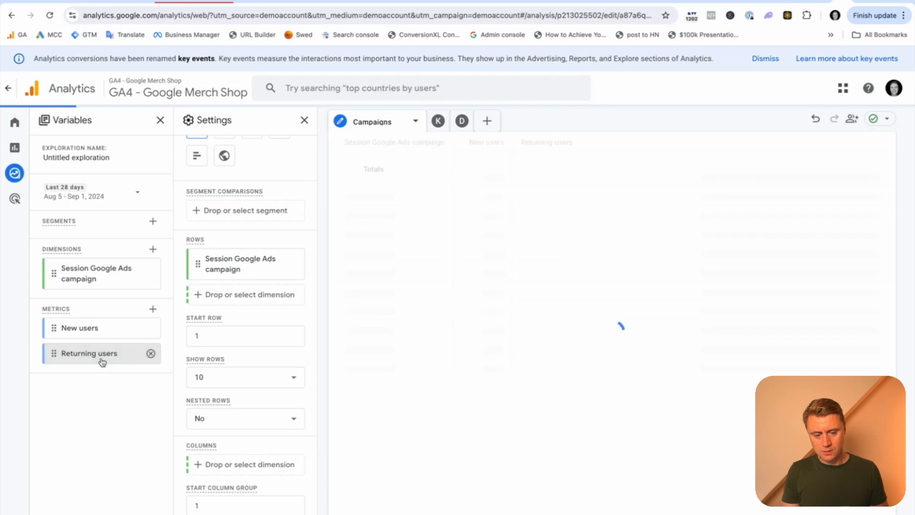
- Import the Total users metric into the exploration
left_click(152, 309)
left_click(498, 62)
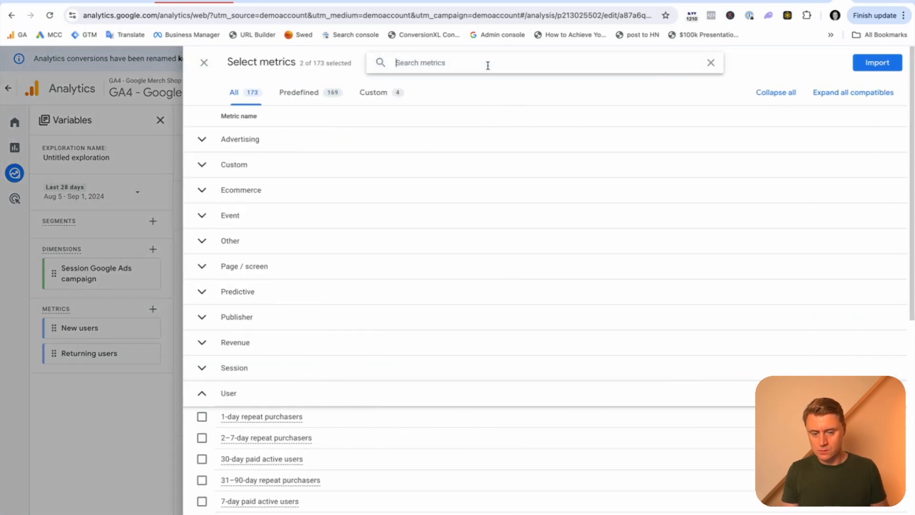
type("users")
left_click(201, 289)
left_click(858, 59)
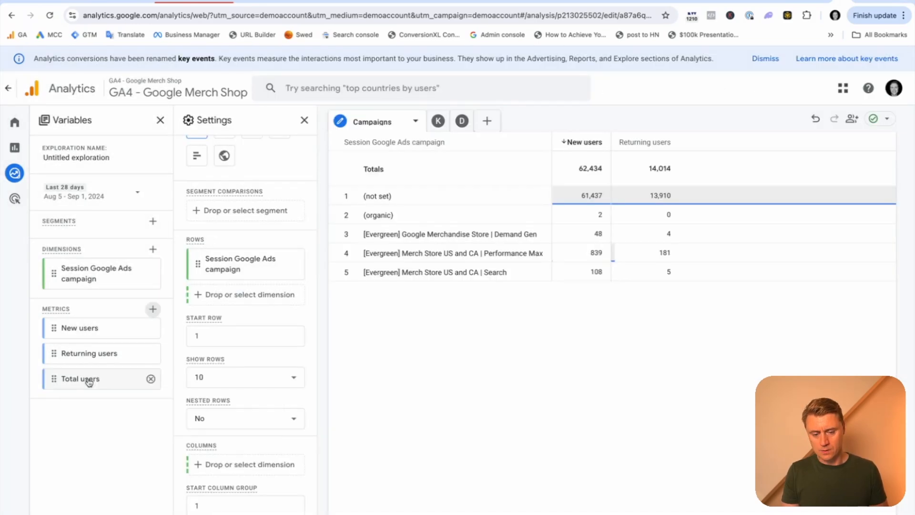
- Add Total users as the Campaigns table's first value, and select the New users cell of the Merch Store Search campaign
double_click(87, 378)
scroll(224, 369, "down", 5)
left_click_drag(222, 403, 225, 351)
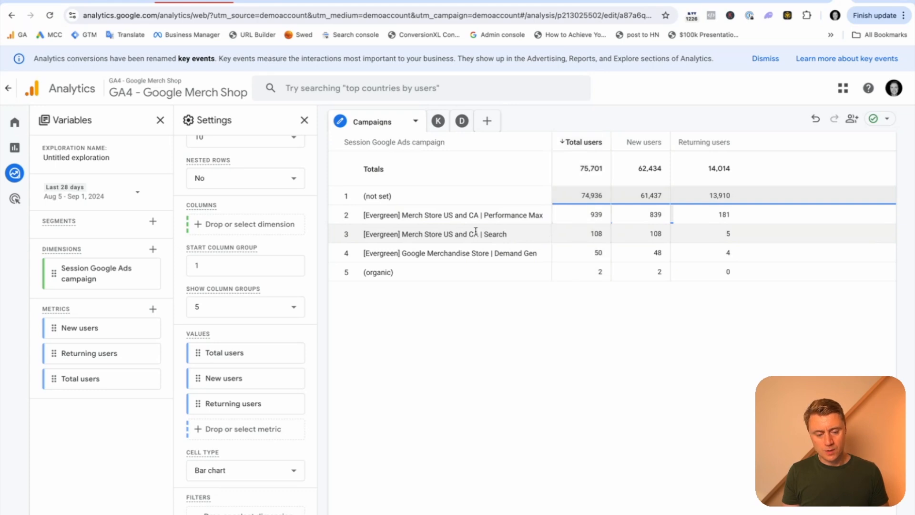
left_click(659, 234)
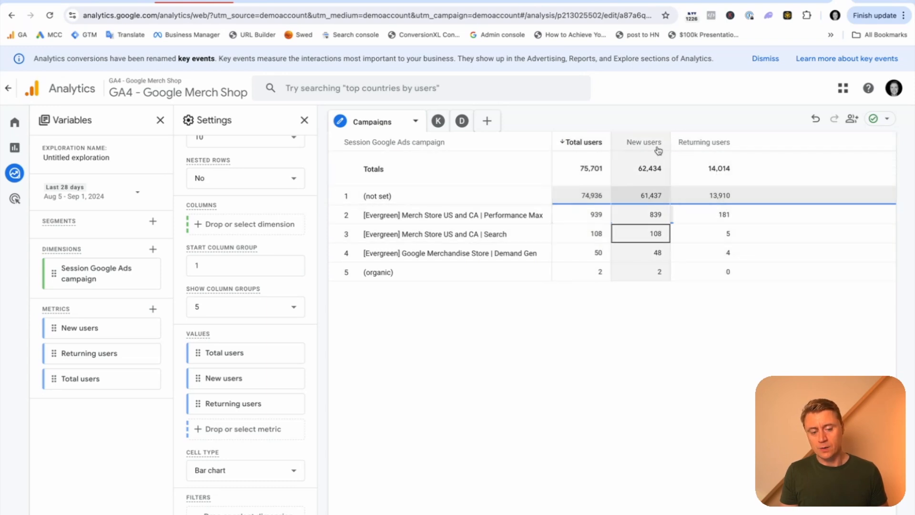
- Check the Merch Store Search campaign's new users and the Devices table's sessions by device category, and return to the Campaigns table
left_click(644, 237)
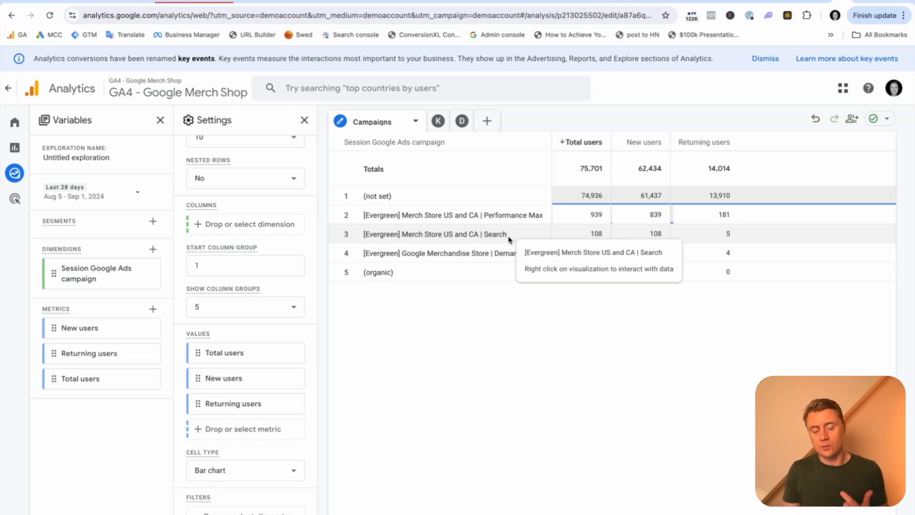
left_click(461, 121)
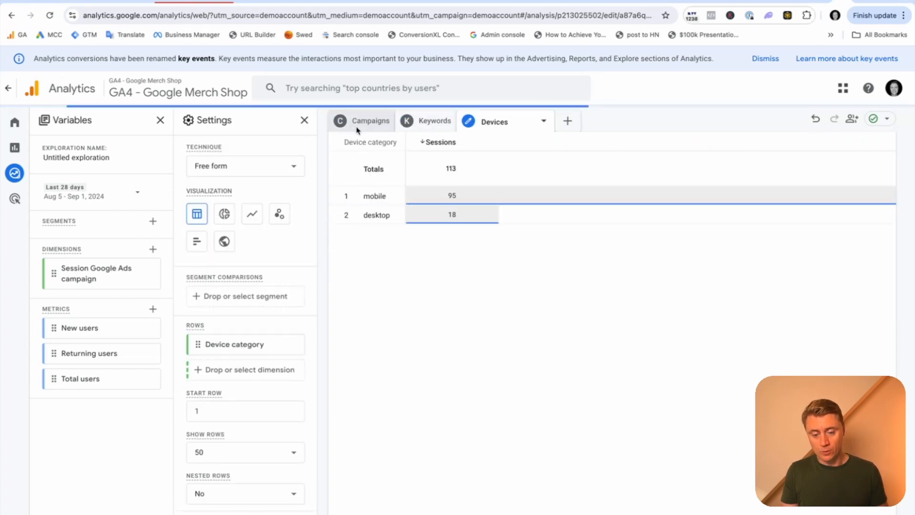
left_click(341, 123)
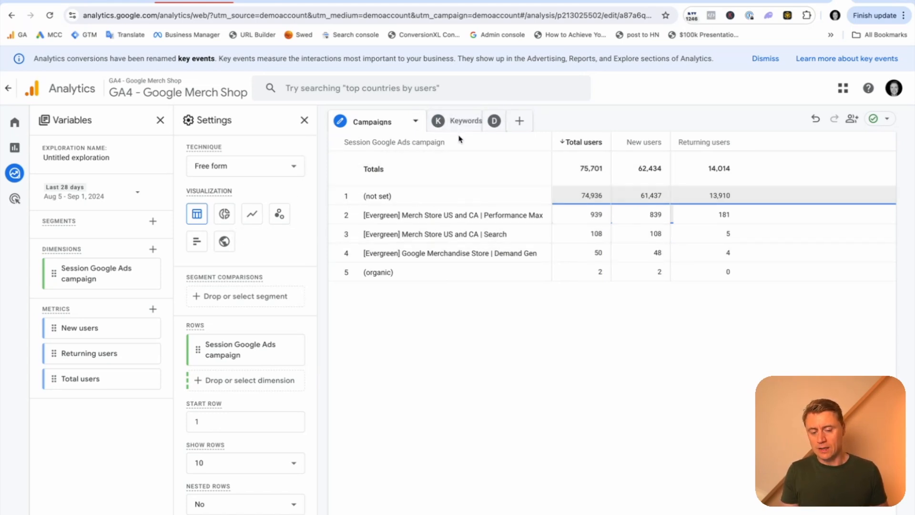
- Rename the exploration as Google Ads overview and reopen it from the list of saved explorations
left_click(90, 156)
triple_click(90, 157)
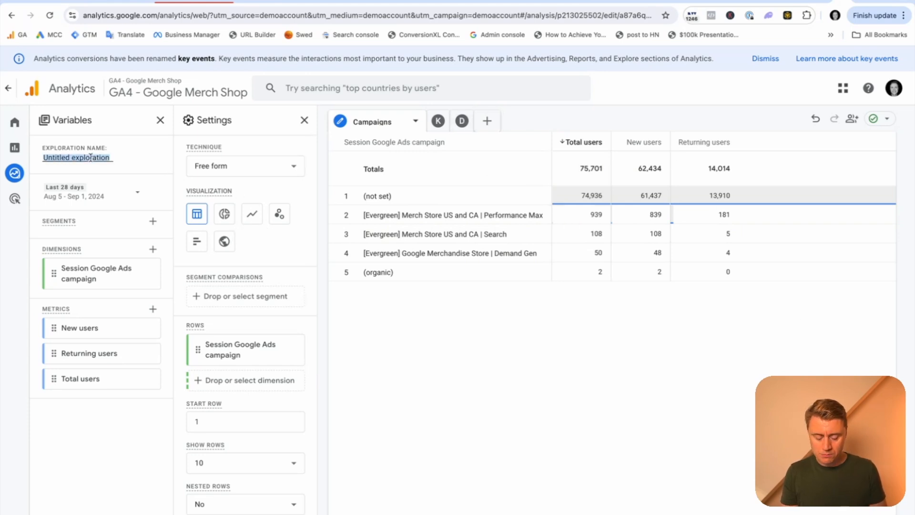
type("AGoogle Ads overview")
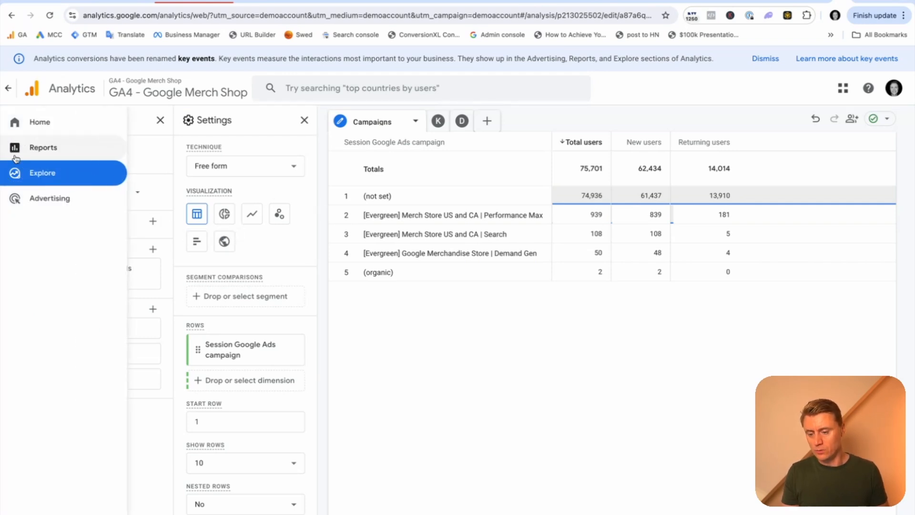
left_click(19, 172)
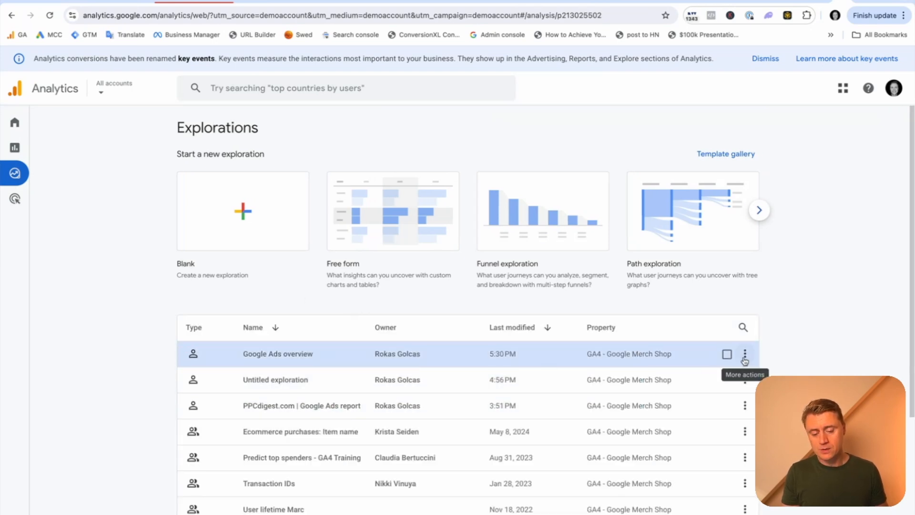
left_click(303, 353)
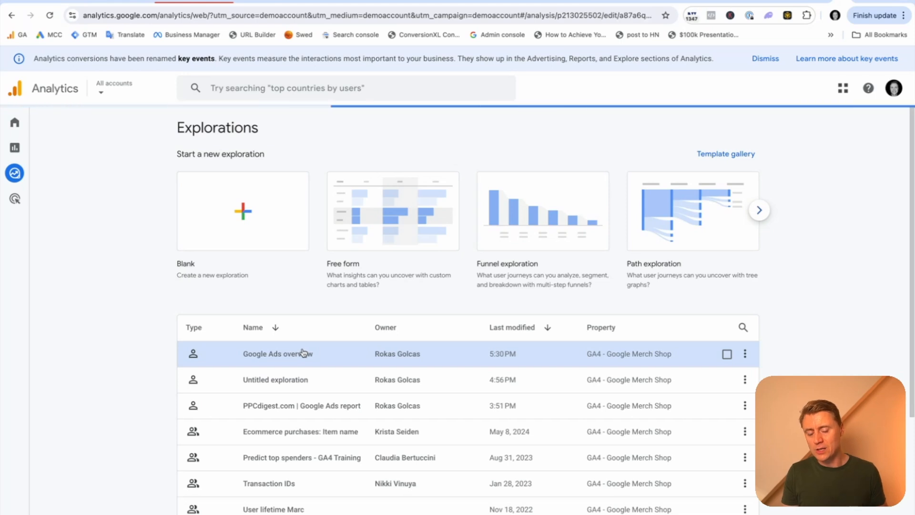